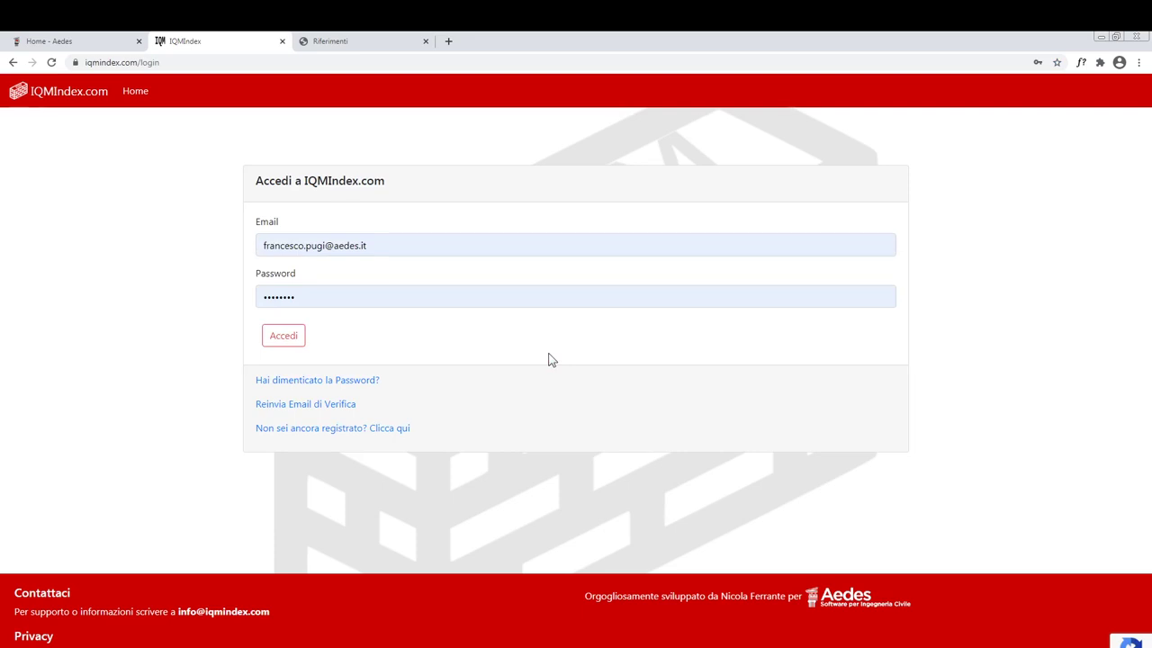
# Log in with the prefilled credentials and start a new masonry evaluation form.
pyautogui.click(287, 338)
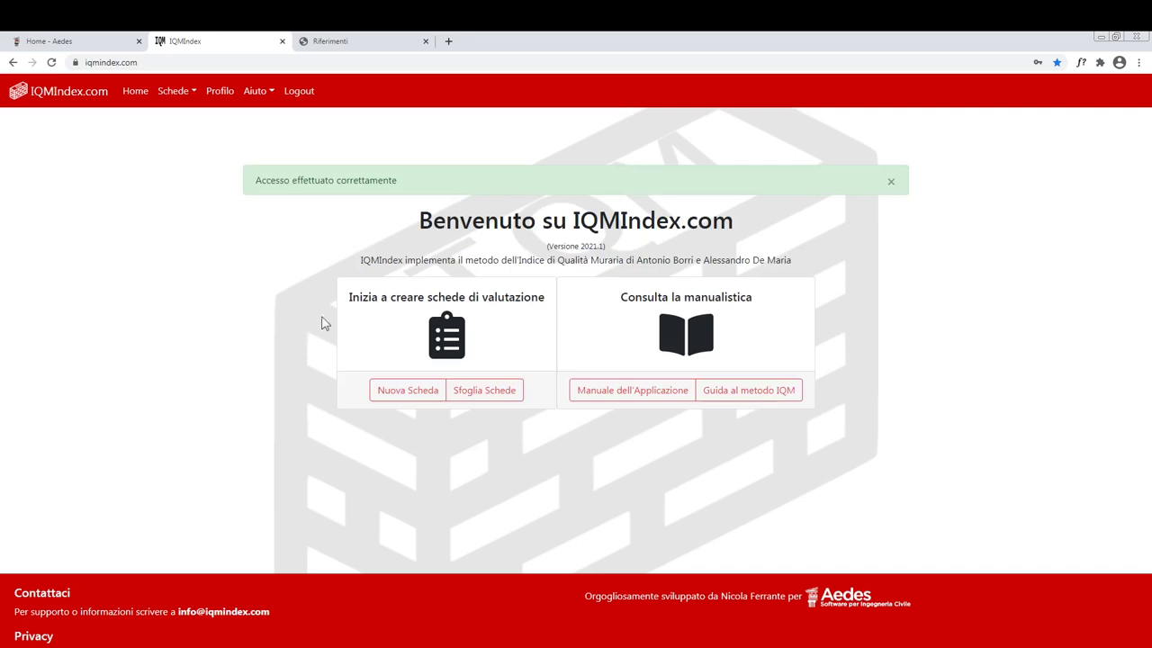
pyautogui.click(272, 95)
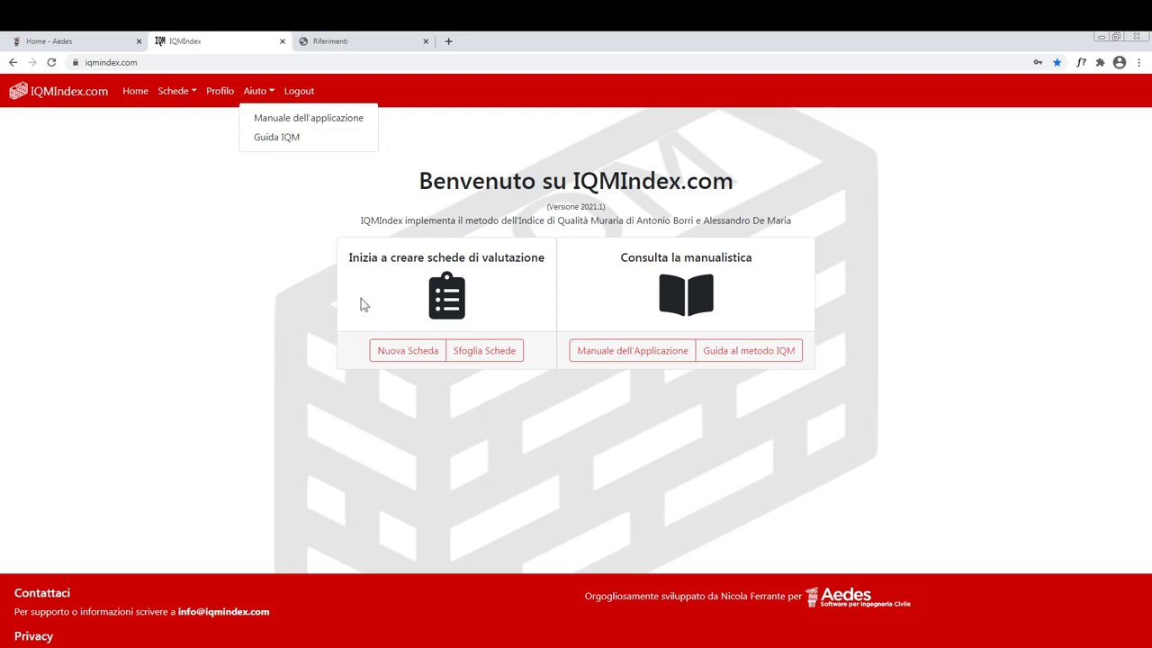
pyautogui.click(404, 352)
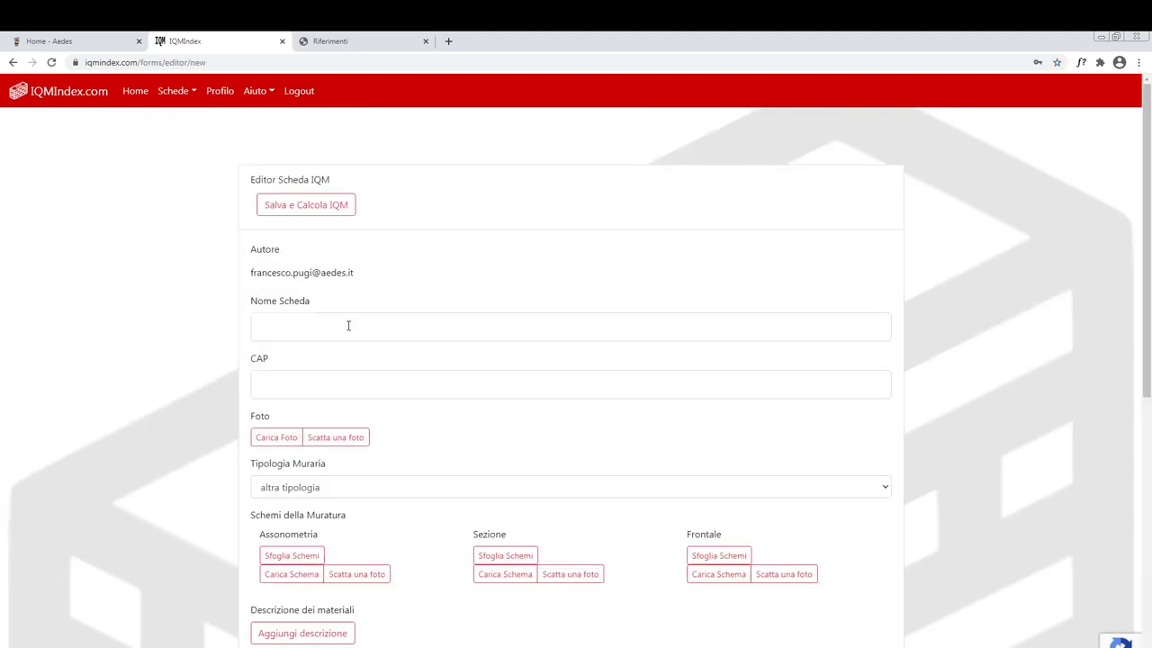
# Name the form "Muratura in blocchi di pietra squadrata" and set its CAP to 06024.
pyautogui.click(388, 273)
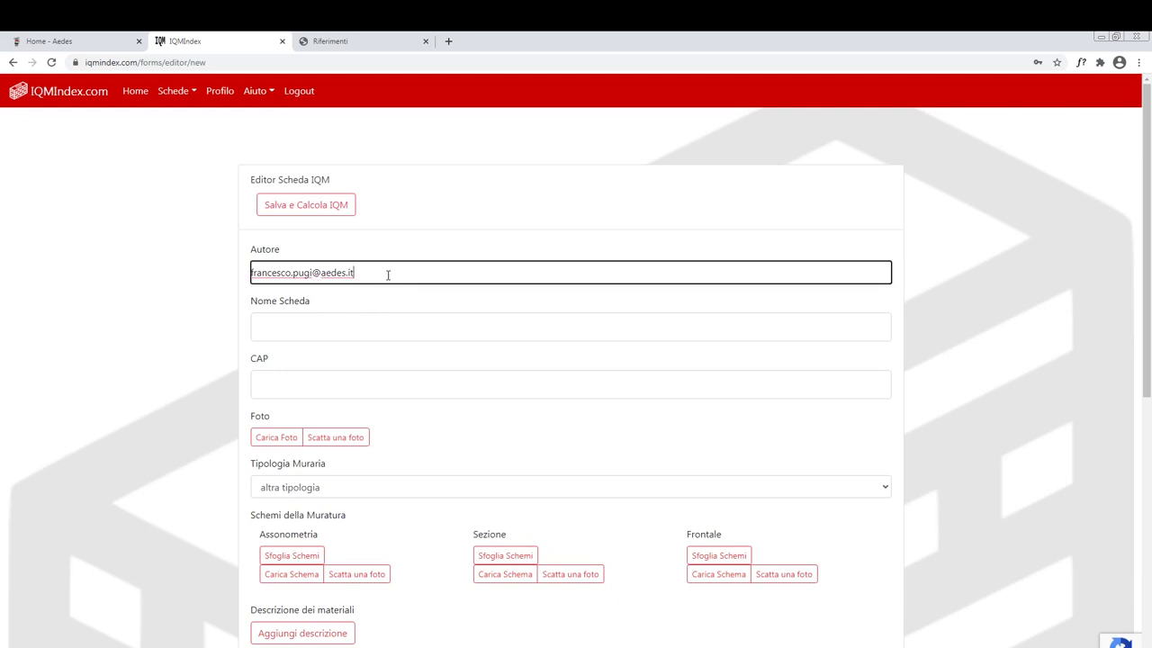
pyautogui.press('Tab')
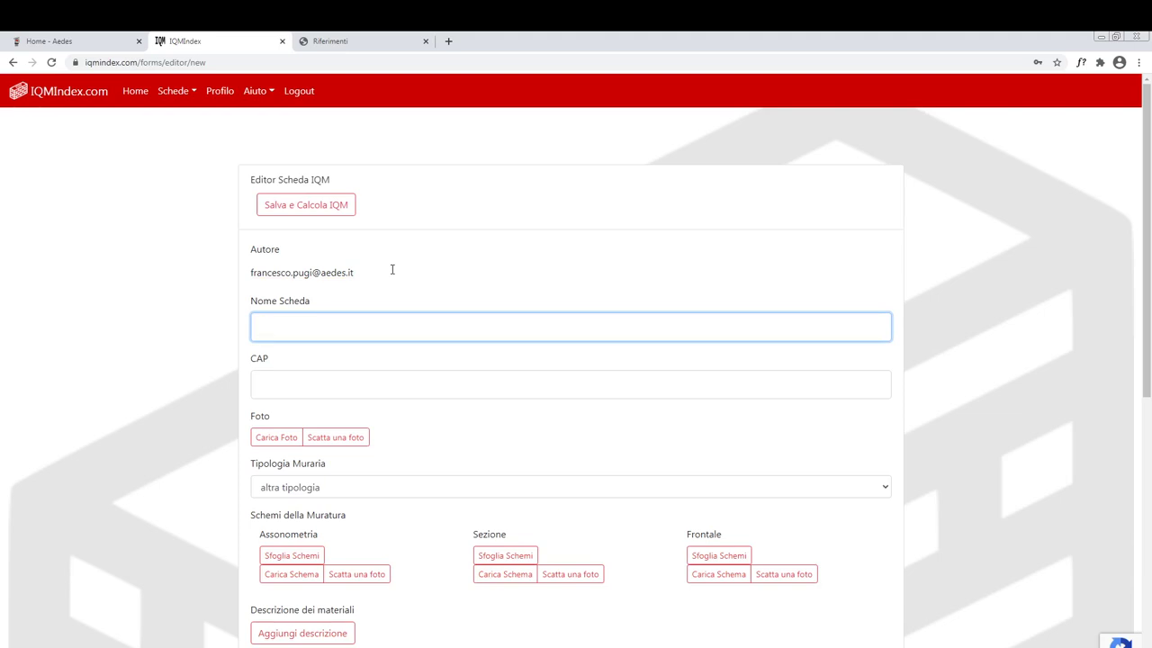
pyautogui.write('mURATURA I')
pyautogui.press('BackSpace')
pyautogui.press('BackSpace')
pyautogui.press('BackSpace')
pyautogui.press('BackSpace')
pyautogui.press('BackSpace')
pyautogui.press('BackSpace')
pyautogui.press('BackSpace')
pyautogui.press('BackSpace')
pyautogui.press('BackSpace')
pyautogui.press('BackSpace')
pyautogui.write('Muratur')
pyautogui.press('BackSpace')
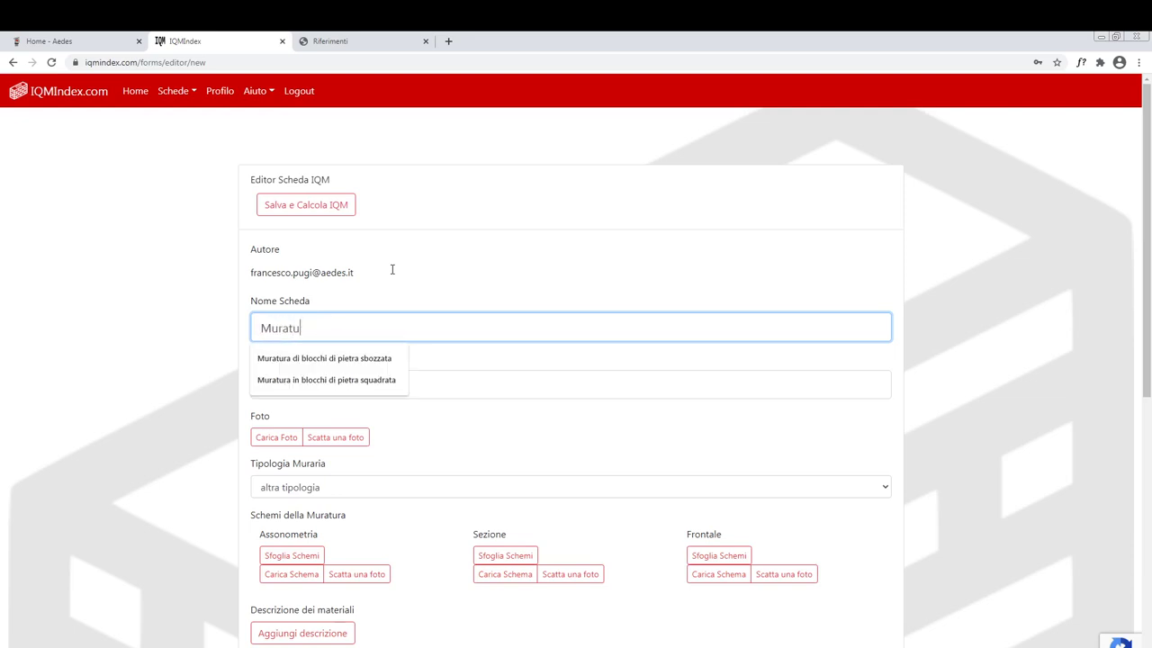
pyautogui.click(364, 385)
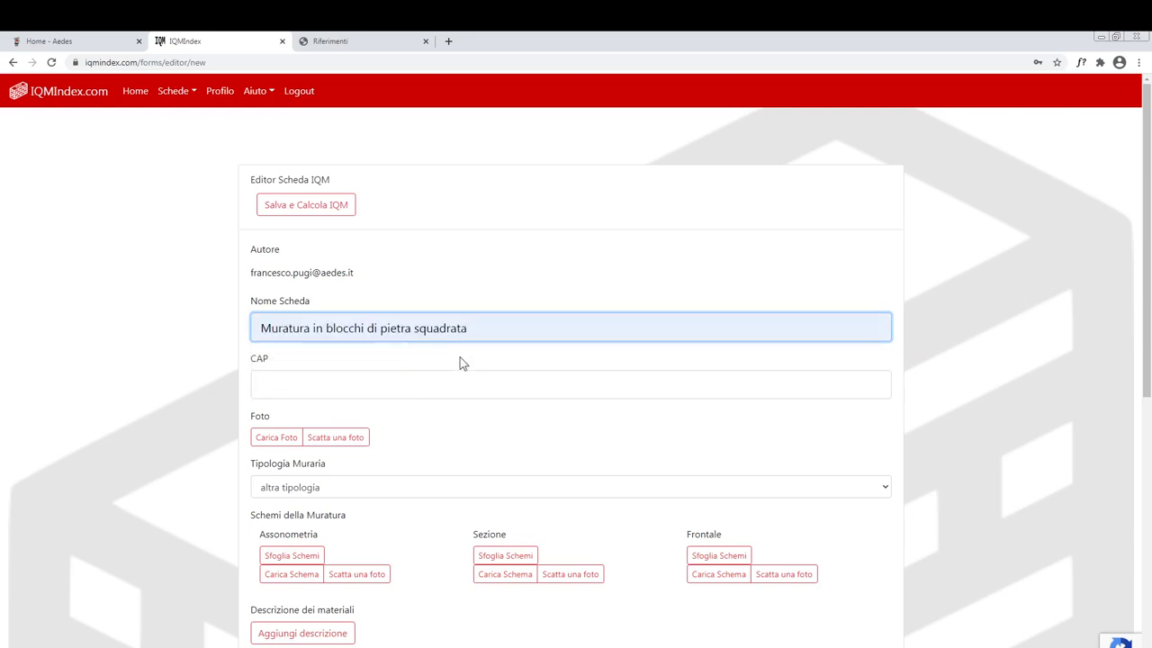
pyautogui.click(390, 389)
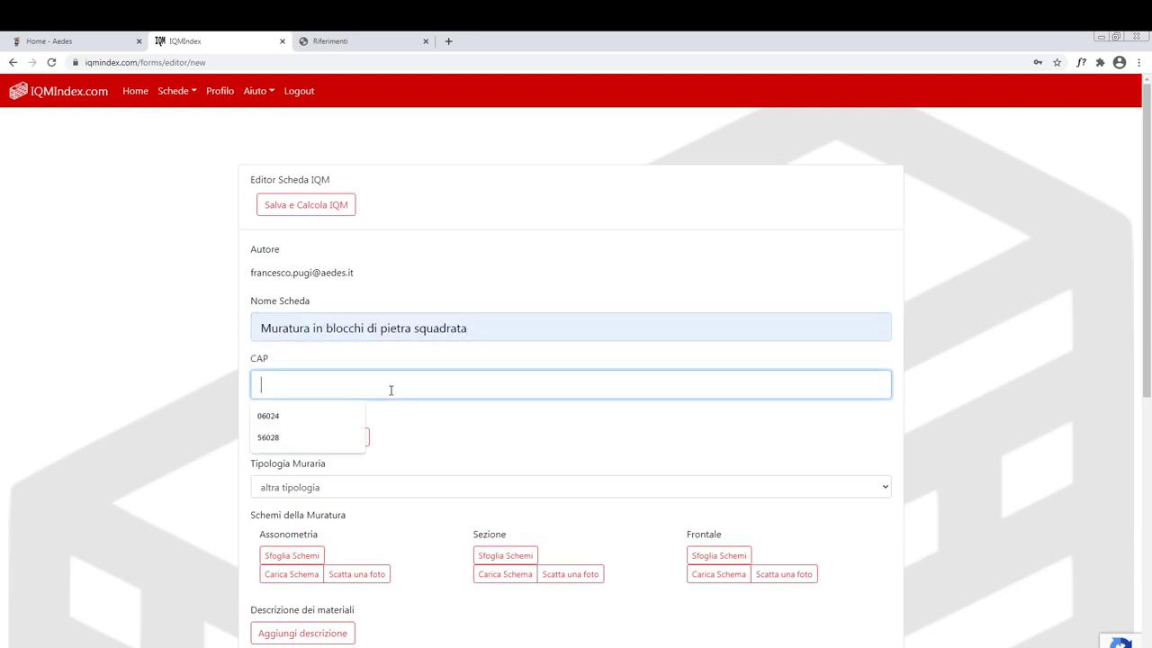
pyautogui.click(299, 423)
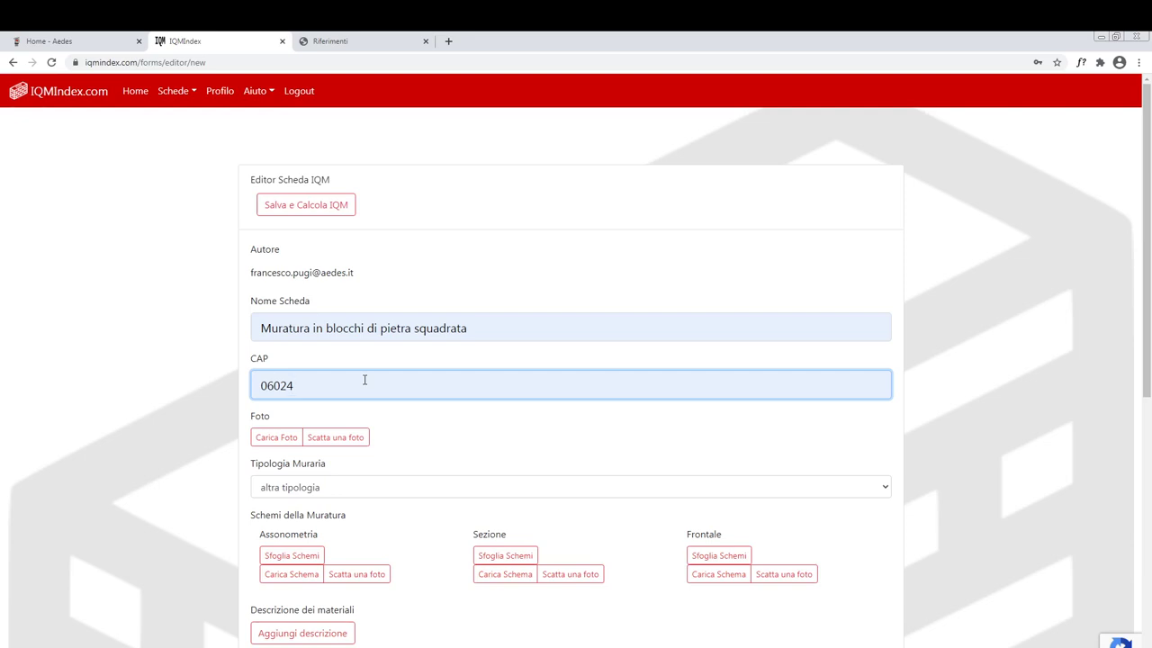
# Upload the photos Imm_6.png and Imm_6B.png from the Schede IQM folder to the form.
pyautogui.click(267, 443)
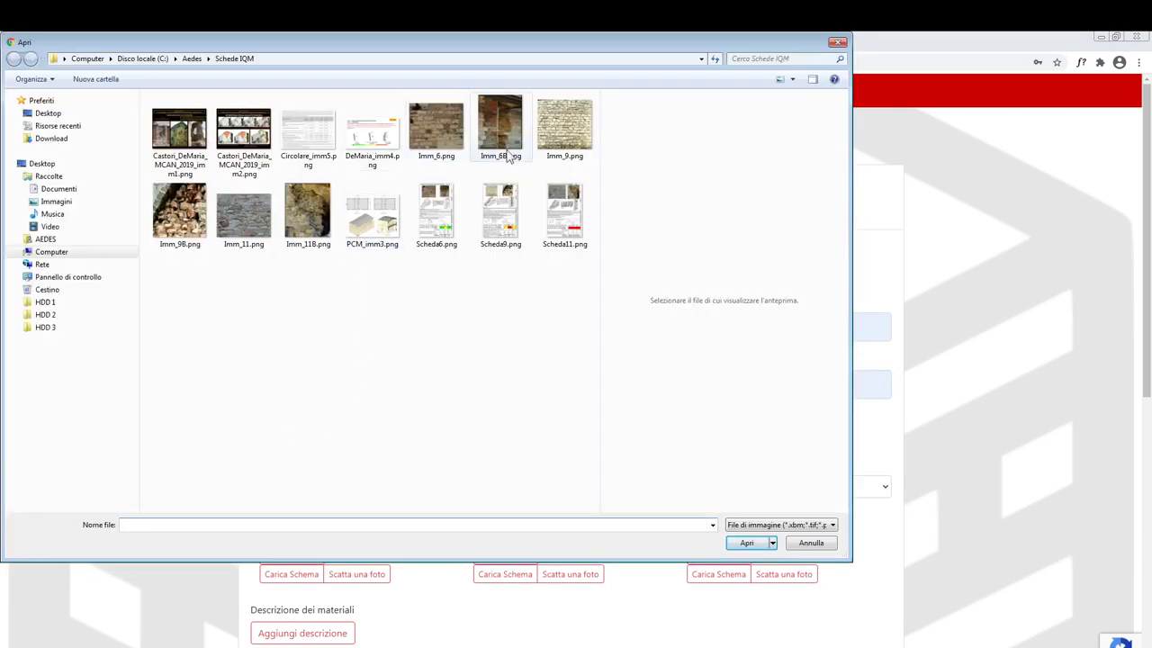
pyautogui.click(414, 141)
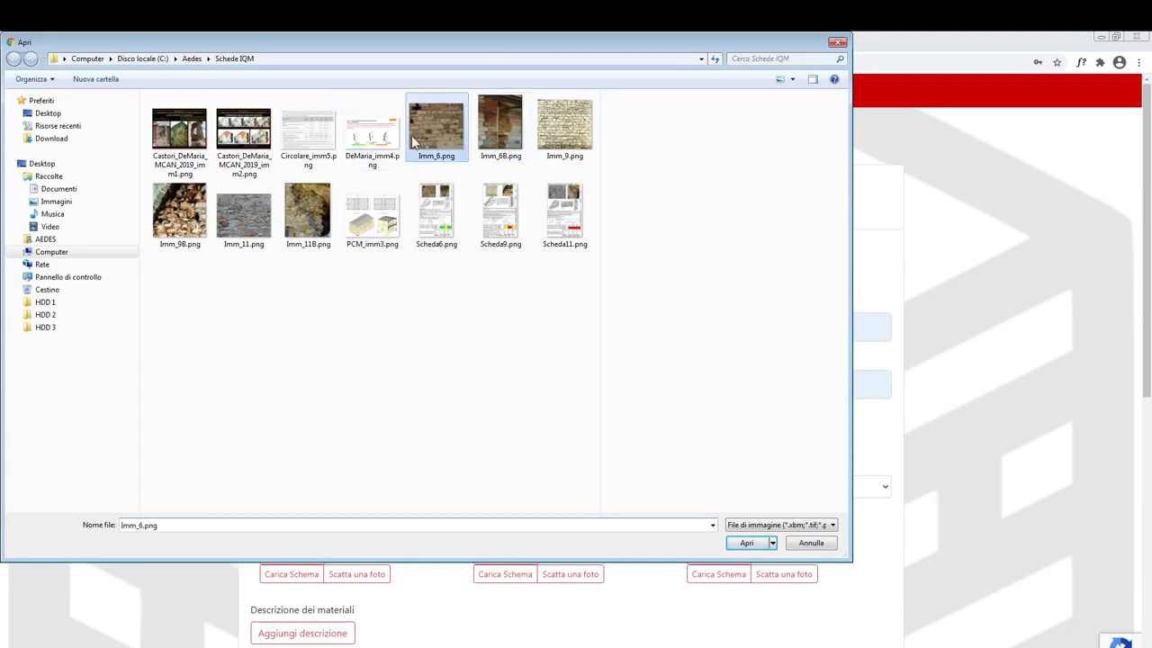
pyautogui.click(746, 544)
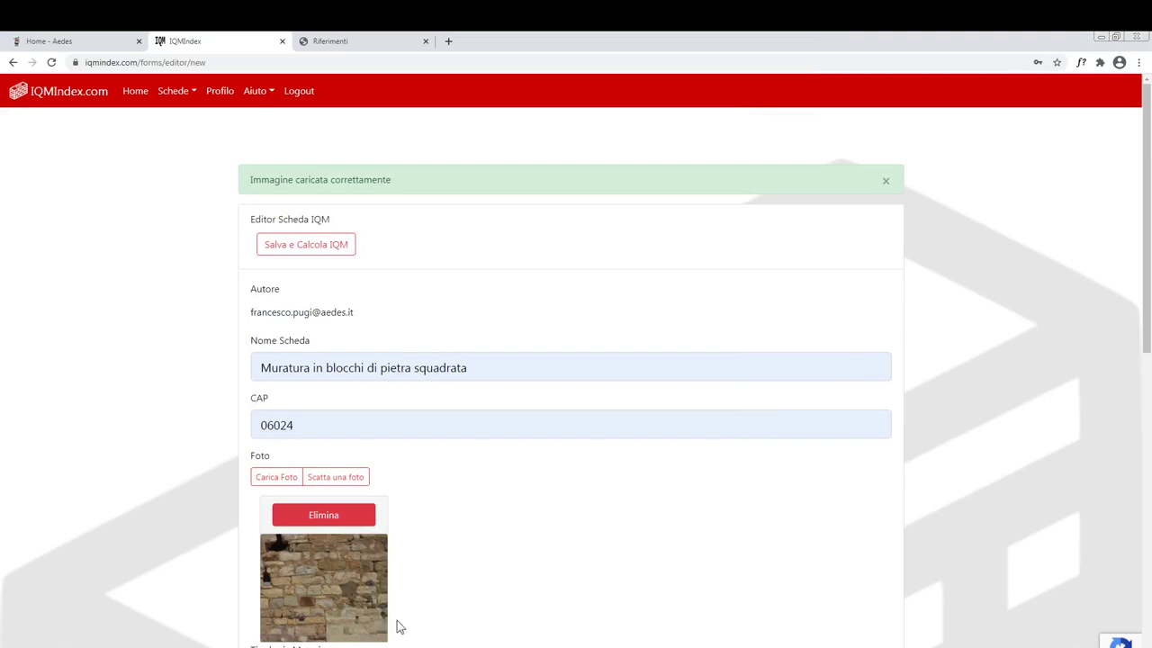
pyautogui.scroll(-1, 621, 540)
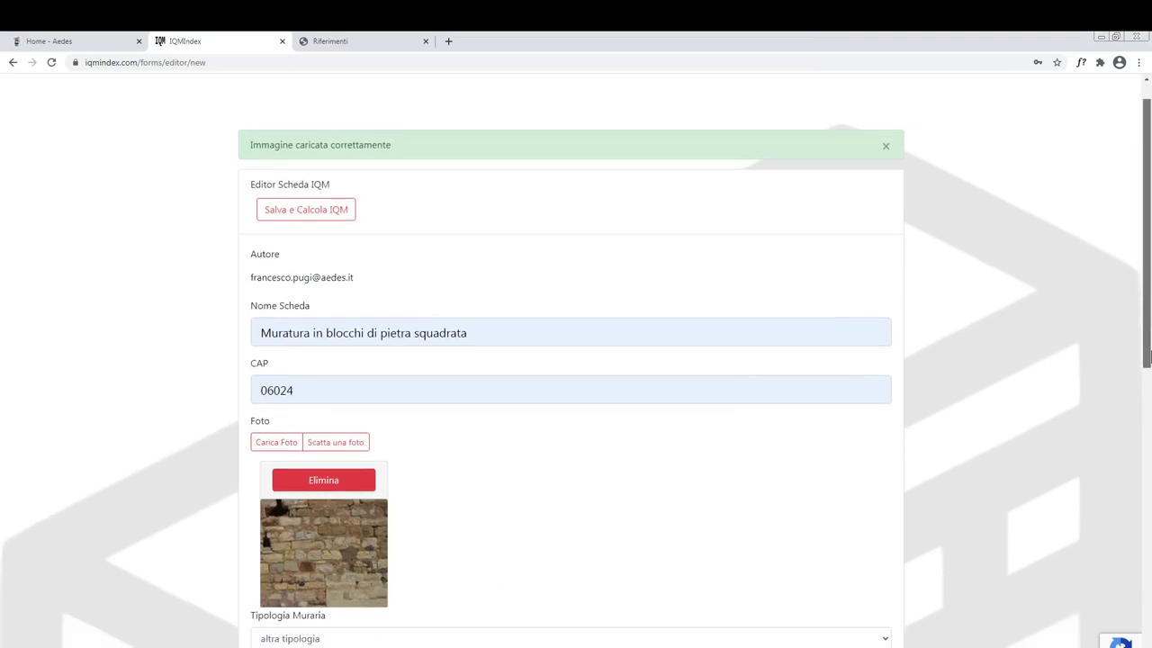
pyautogui.click(284, 441)
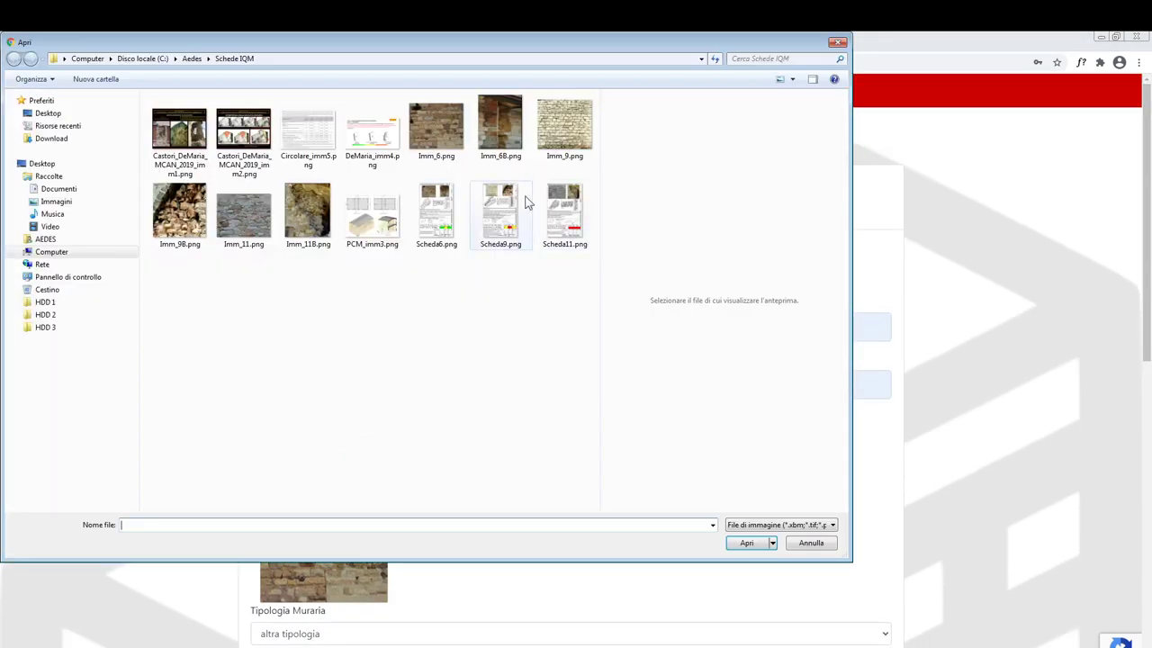
pyautogui.click(500, 124)
pyautogui.click(746, 543)
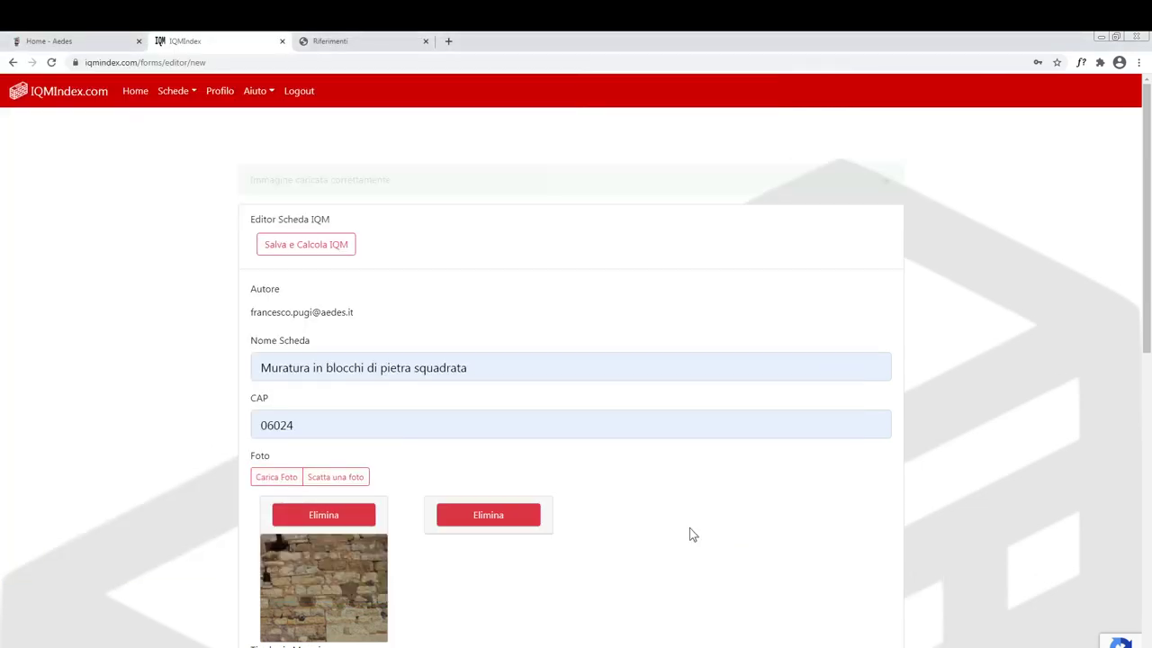
# Set the masonry typology to "a blocchi lapidei squadrati".
pyautogui.moveTo(1148, 301); pyautogui.dragTo(1150, 423)
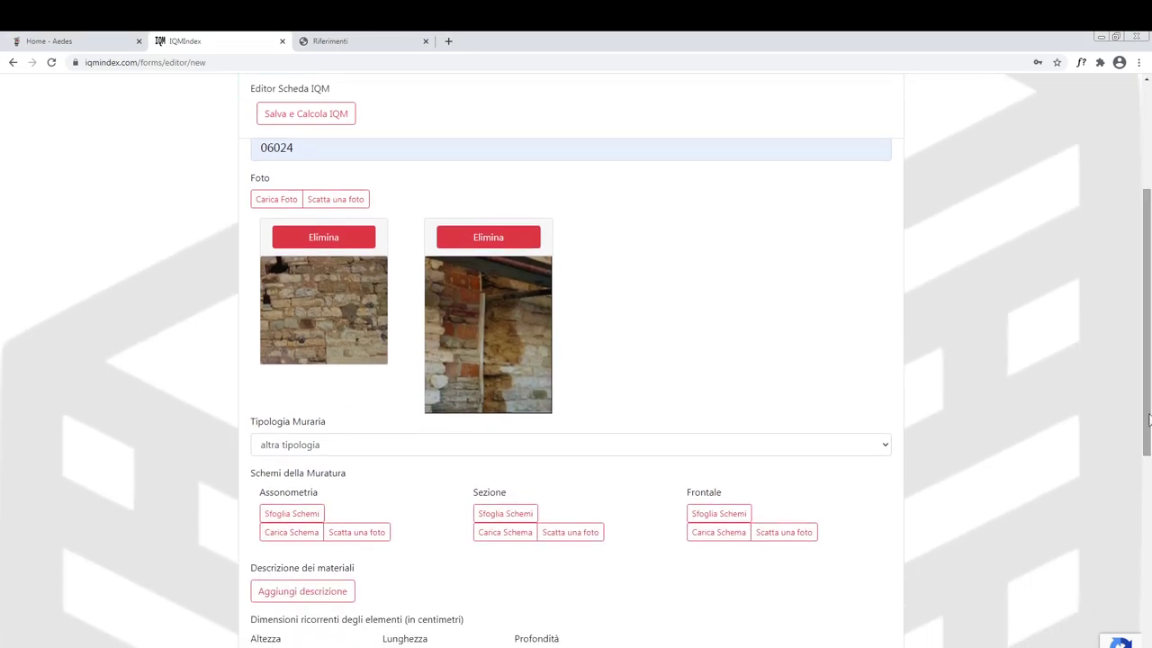
pyautogui.click(880, 450)
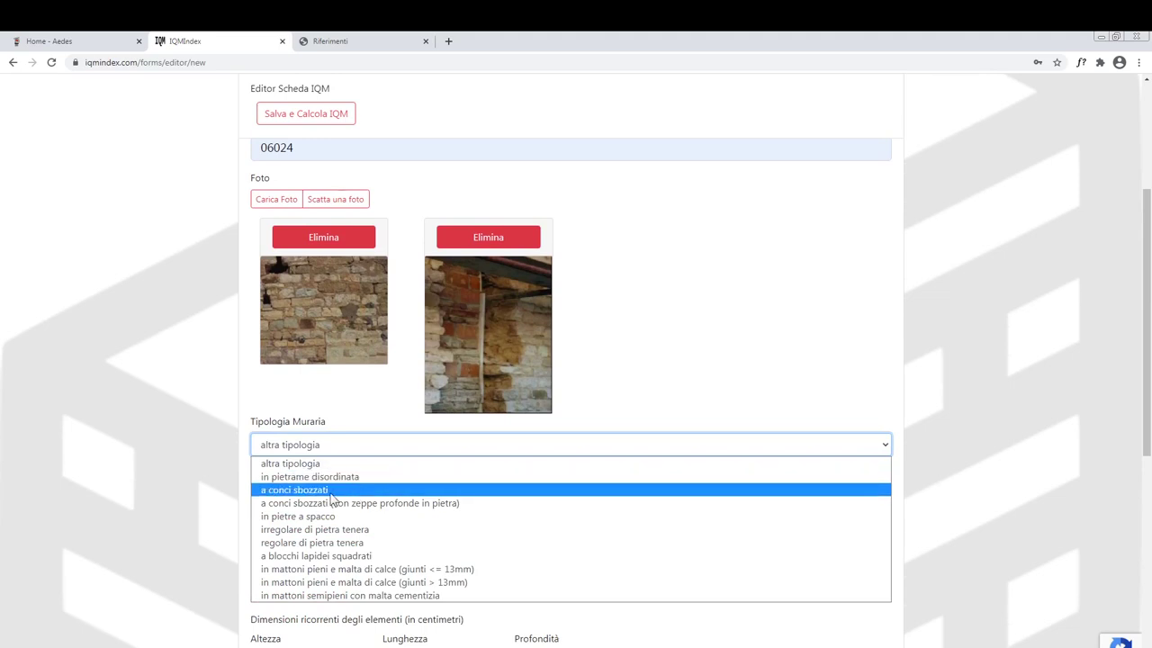
pyautogui.click(340, 555)
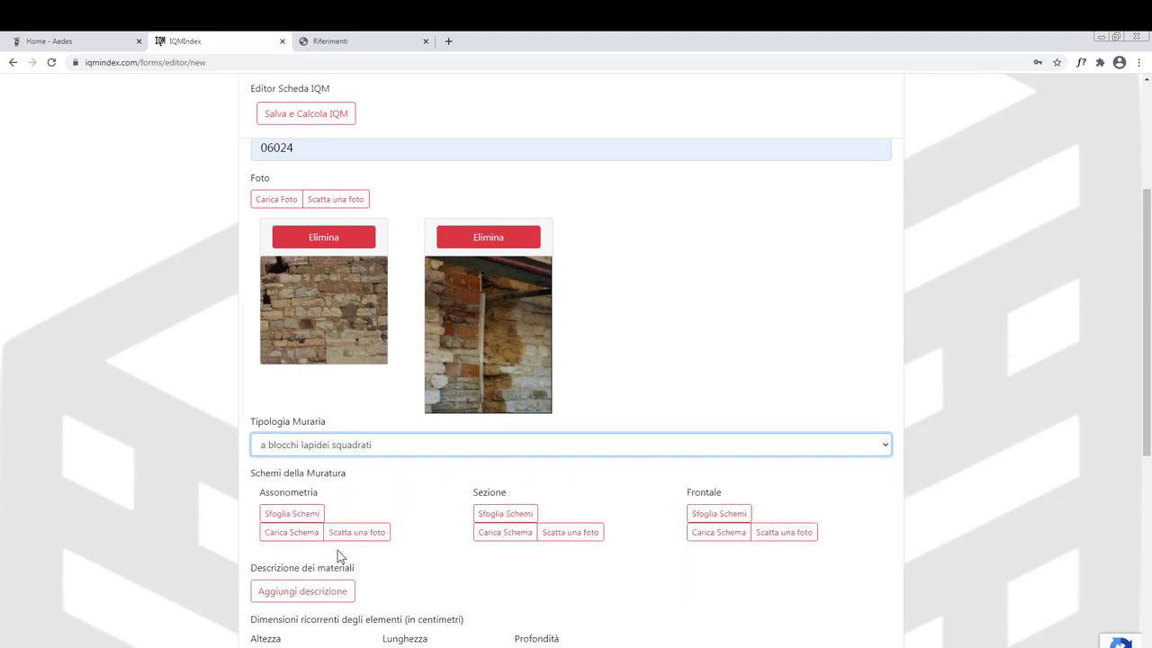
# Choose the library's second-to-last axonometric scheme, the stepped wall of squared blocks in regular courses with a thin baseline beneath.
pyautogui.click(284, 514)
pyautogui.moveTo(1148, 238); pyautogui.dragTo(1148, 306)
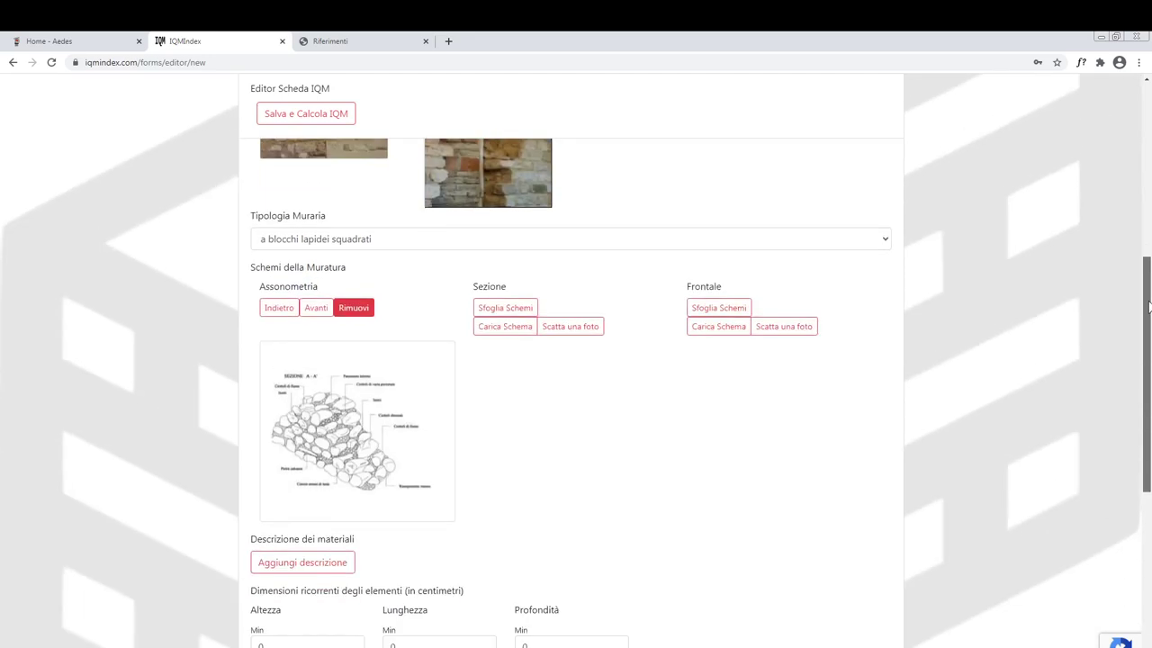
pyautogui.click(309, 309)
pyautogui.click(309, 310)
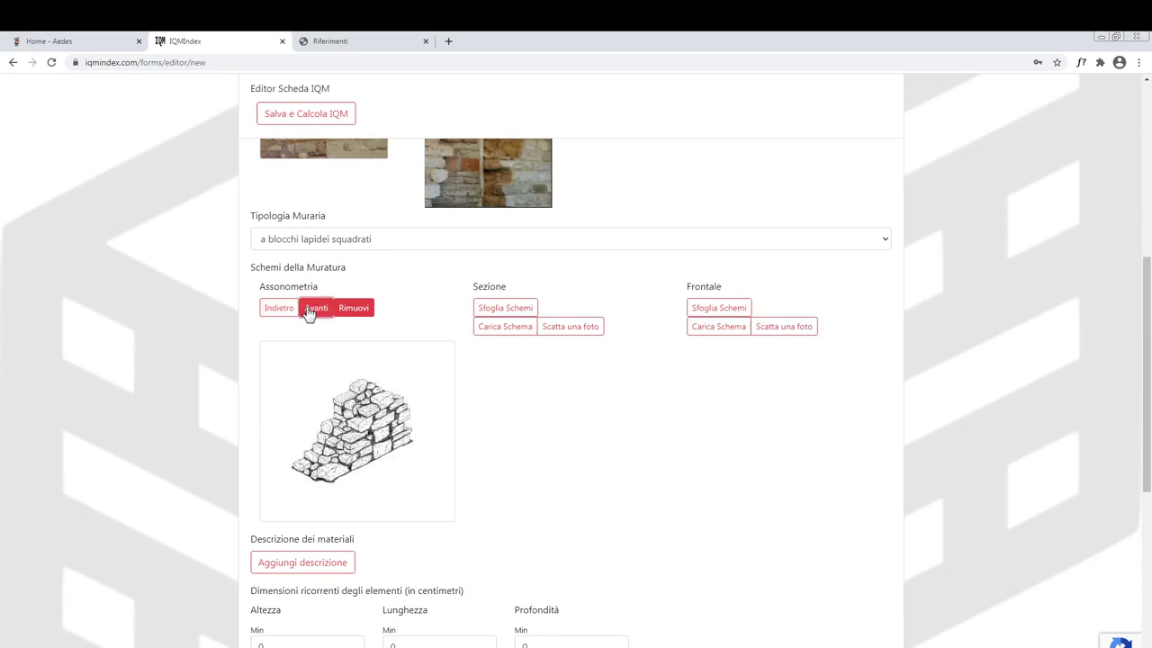
pyautogui.click(308, 310)
pyautogui.click(308, 311)
pyautogui.click(309, 310)
pyautogui.click(309, 311)
pyautogui.click(308, 311)
pyautogui.click(309, 311)
pyautogui.click(309, 310)
pyautogui.click(309, 310)
pyautogui.click(309, 311)
pyautogui.click(308, 310)
pyautogui.click(309, 311)
pyautogui.click(309, 311)
pyautogui.click(308, 310)
pyautogui.click(309, 310)
pyautogui.click(309, 310)
pyautogui.click(308, 310)
pyautogui.click(308, 310)
pyautogui.click(308, 311)
pyautogui.click(309, 311)
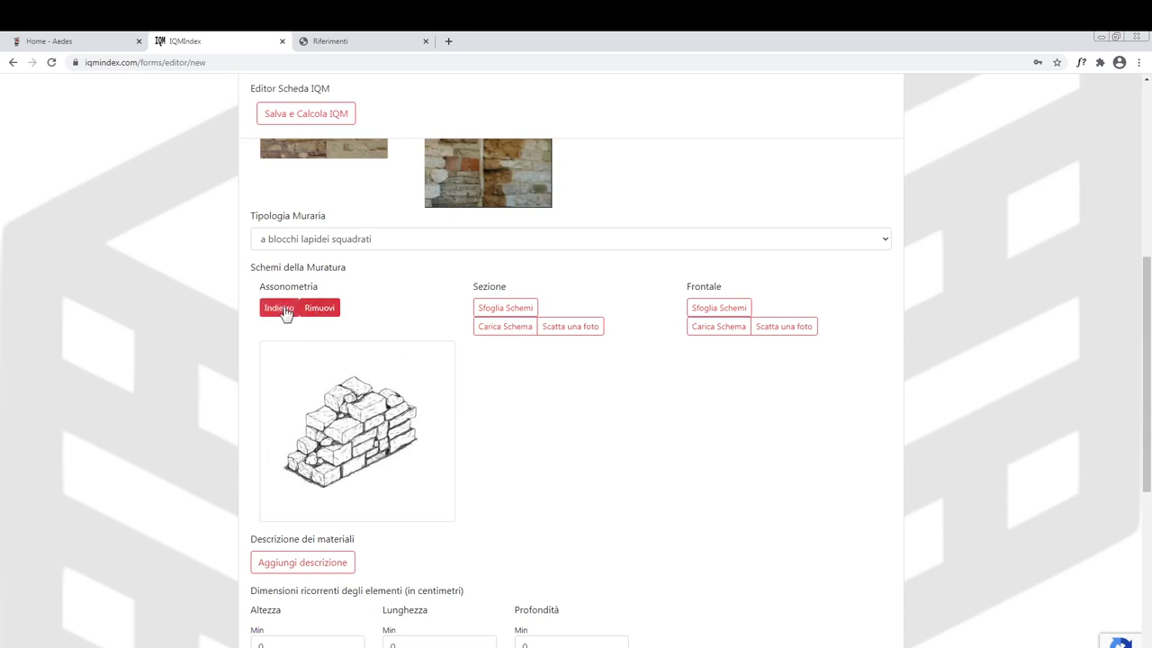
pyautogui.click(281, 308)
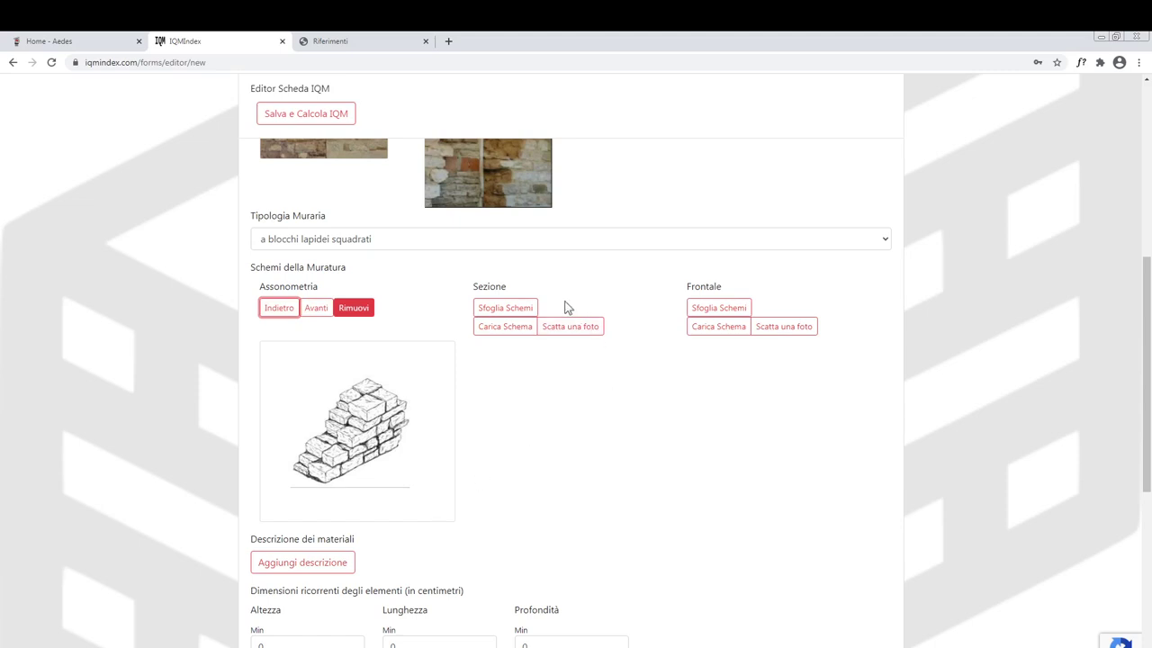
# Choose the library section scheme showing two adjoining leaves, with smaller stones on one side and wider squared blocks on the other.
pyautogui.click(517, 308)
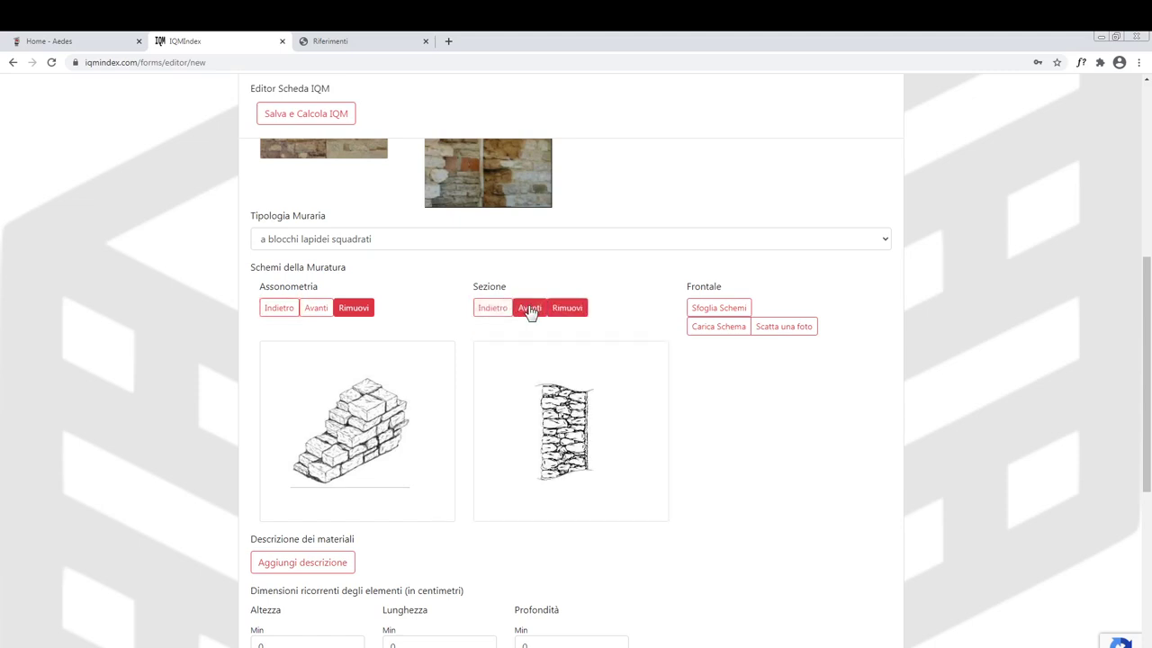
pyautogui.click(529, 309)
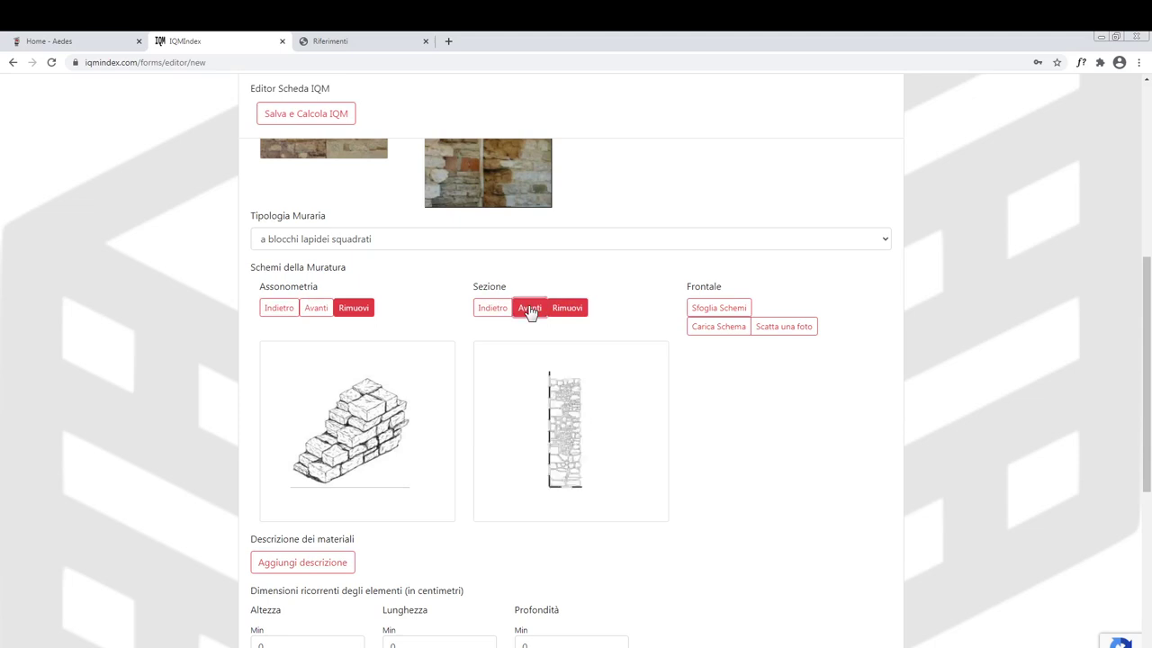
pyautogui.click(529, 309)
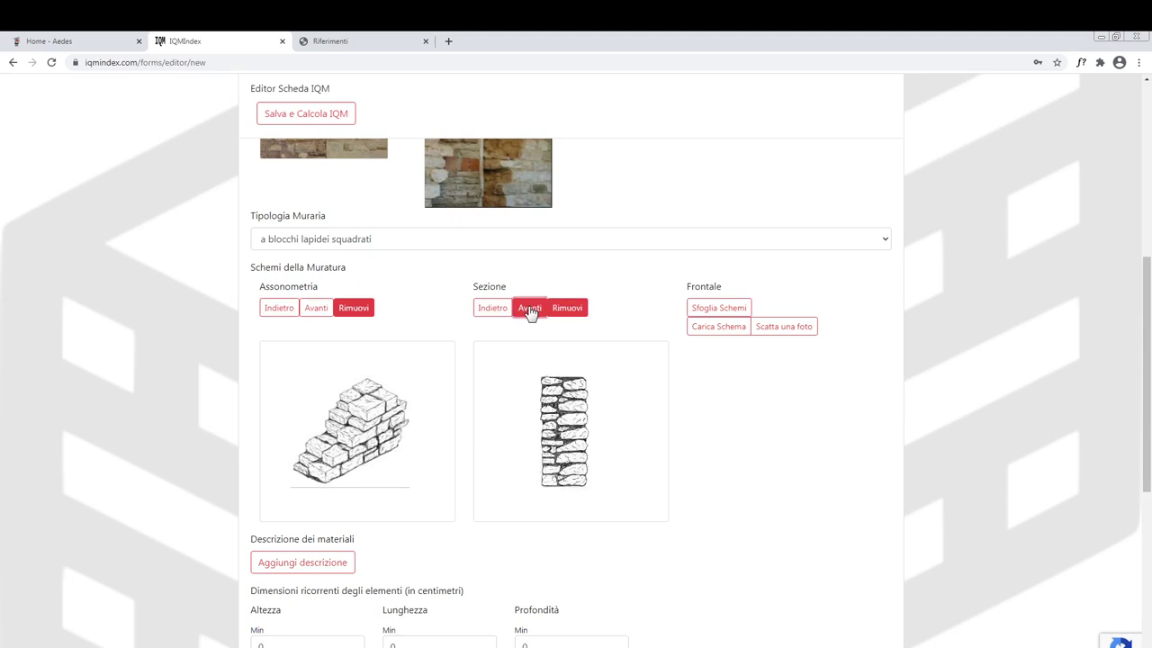
pyautogui.click(529, 308)
pyautogui.click(529, 309)
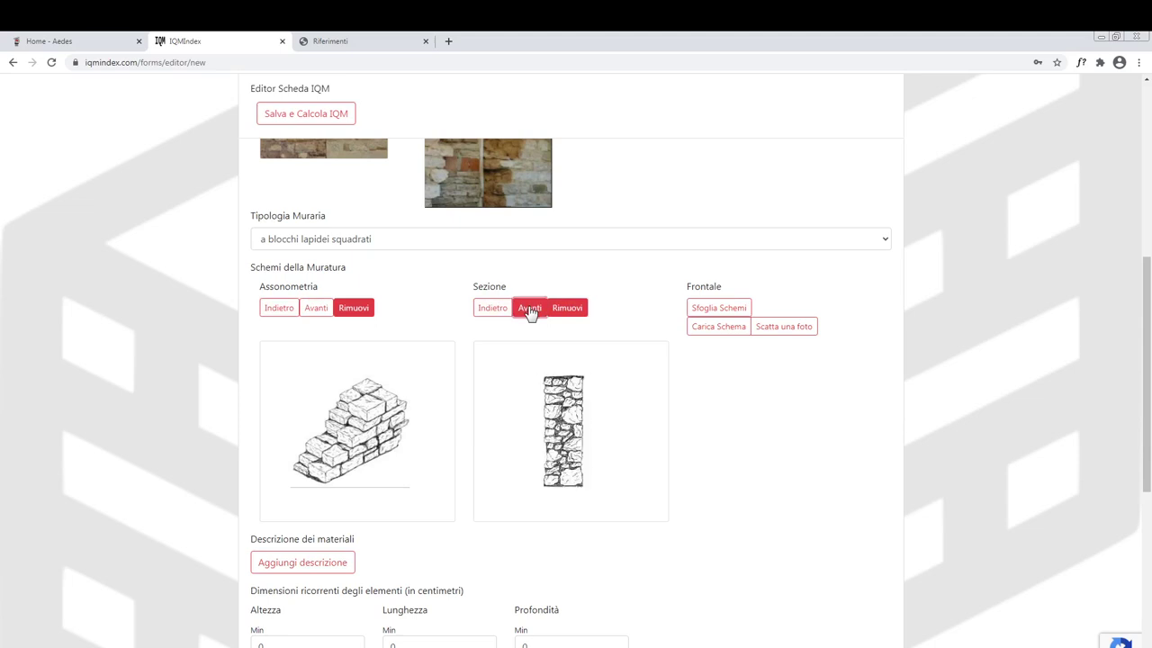
pyautogui.click(529, 309)
pyautogui.click(529, 308)
pyautogui.click(529, 309)
pyautogui.click(529, 308)
pyautogui.click(530, 309)
pyautogui.click(529, 308)
pyautogui.click(529, 309)
pyautogui.click(529, 308)
pyautogui.click(529, 309)
pyautogui.click(497, 309)
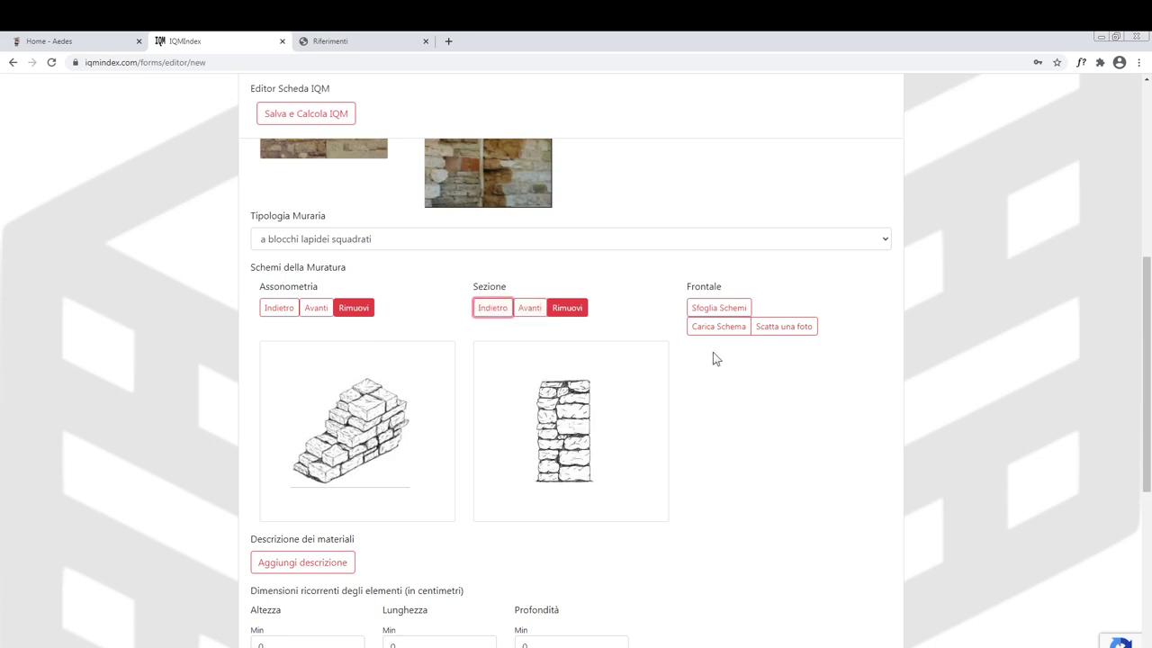
# Choose the library frontal scheme with horizontal courses of roughly squared blocks and a few small stones filling gaps near the centre.
pyautogui.click(736, 311)
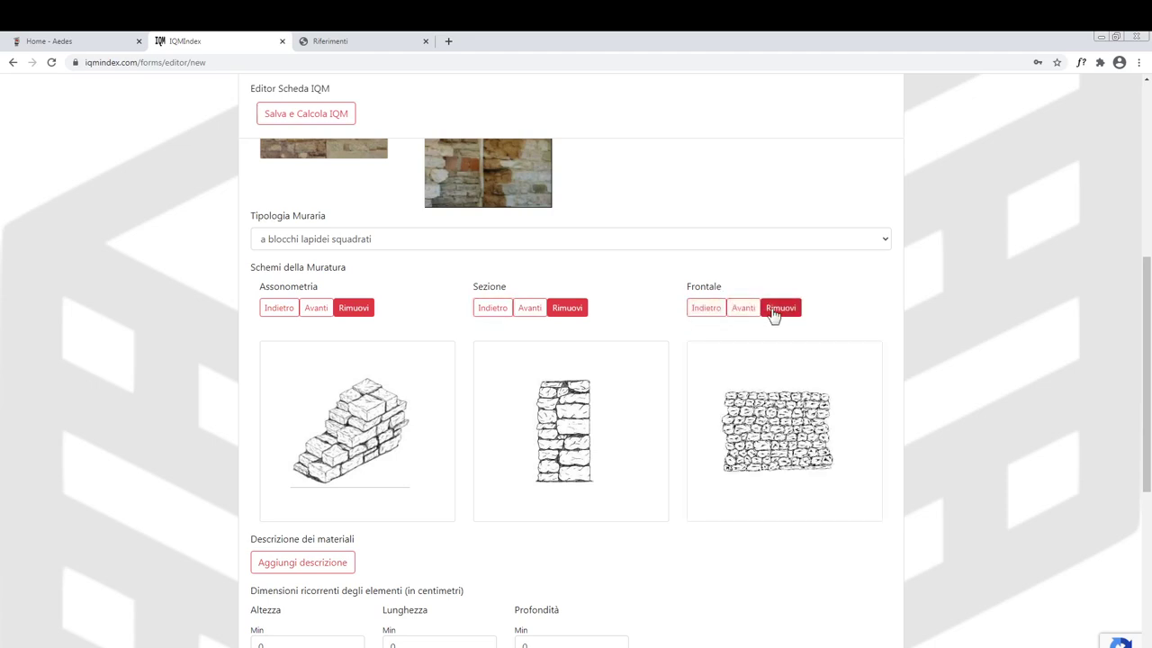
pyautogui.click(751, 311)
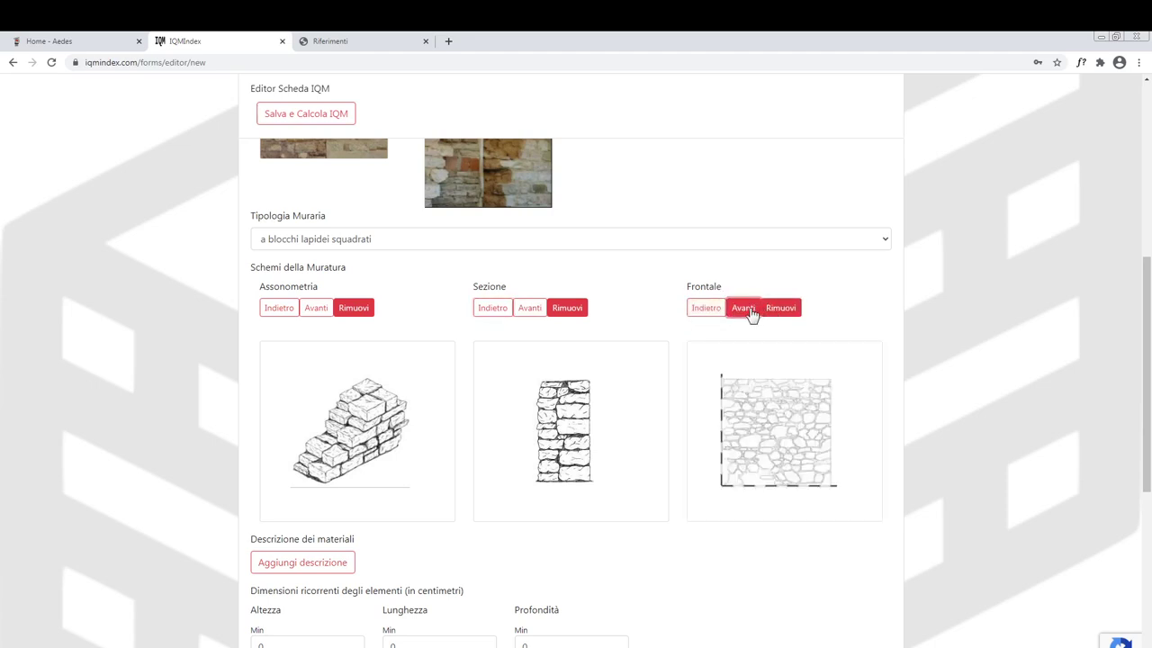
pyautogui.click(751, 311)
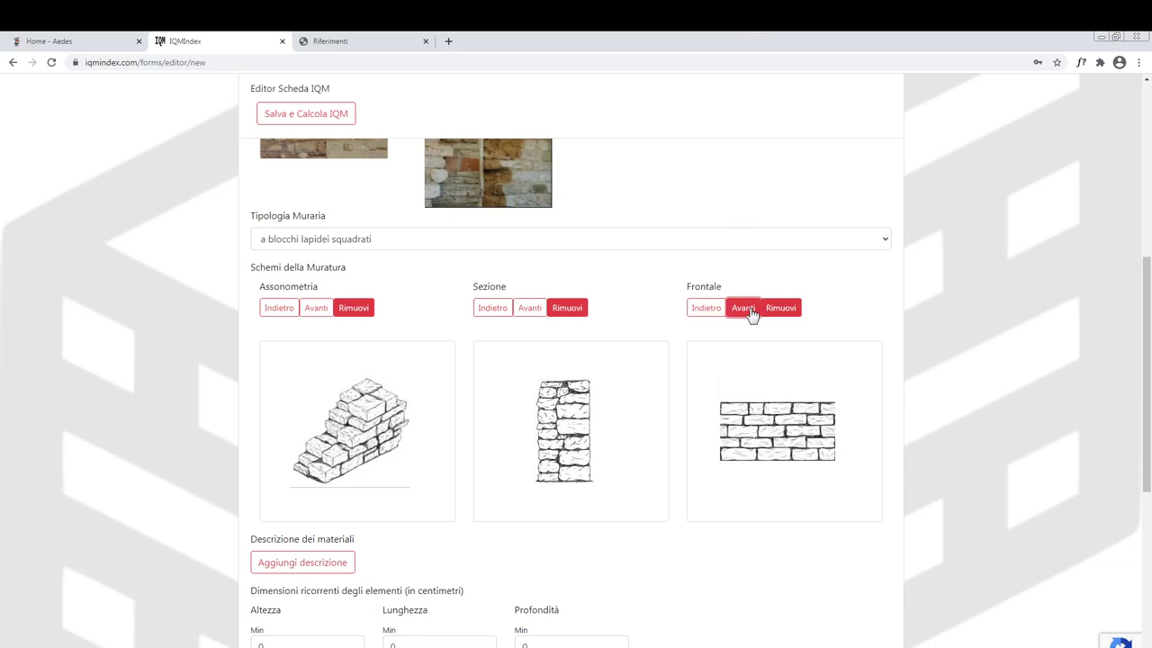
pyautogui.click(751, 311)
pyautogui.click(750, 312)
pyautogui.click(751, 311)
pyautogui.click(751, 312)
pyautogui.click(751, 311)
pyautogui.click(751, 312)
pyautogui.click(751, 311)
pyautogui.click(750, 312)
pyautogui.click(751, 311)
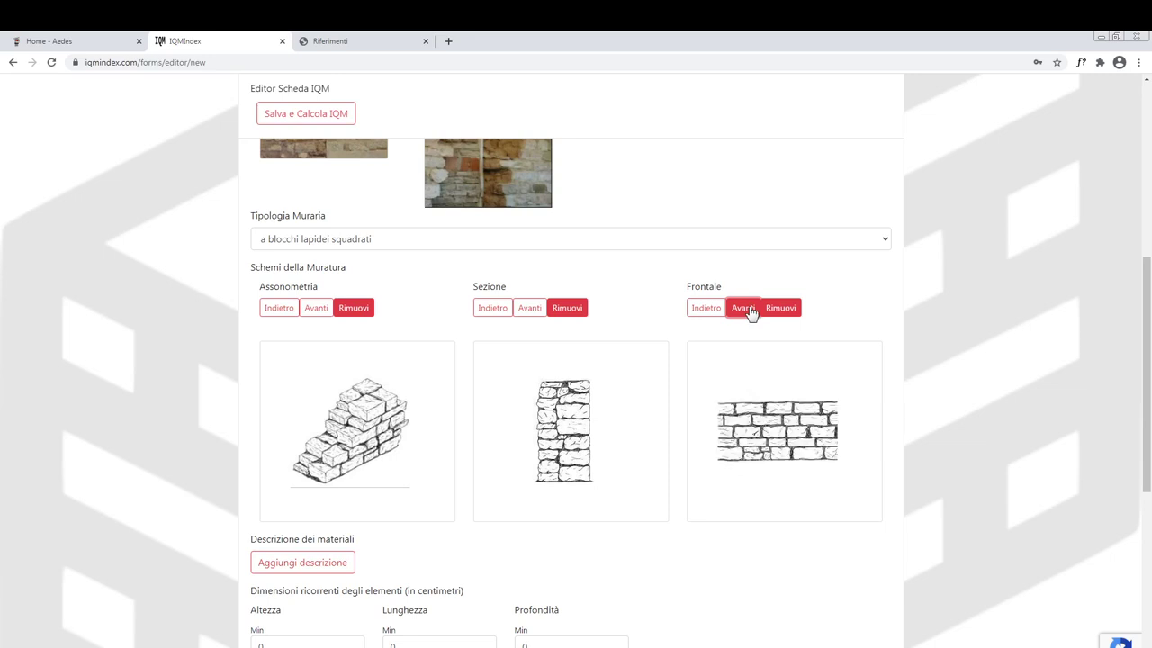
pyautogui.click(751, 311)
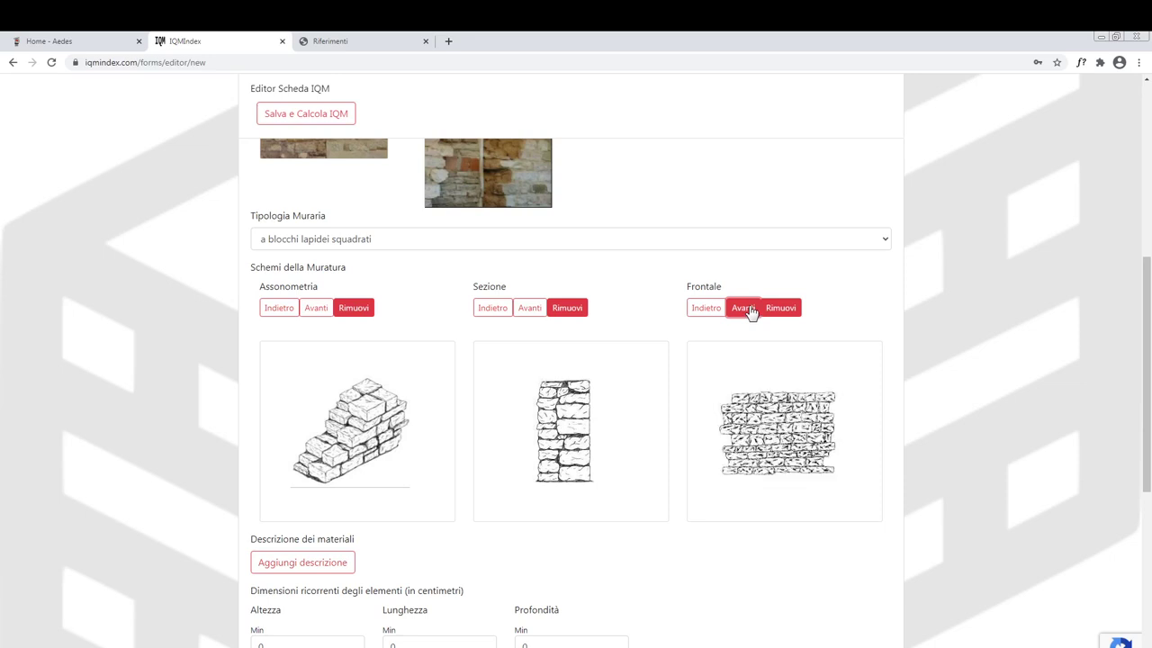
pyautogui.click(716, 310)
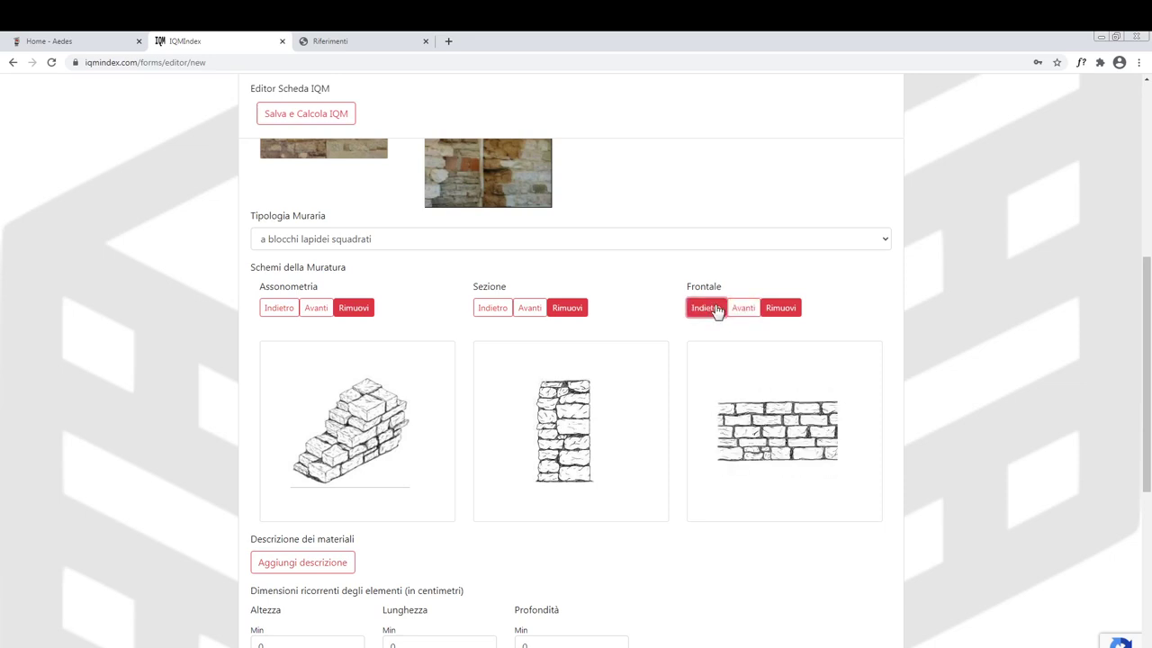
pyautogui.click(746, 310)
pyautogui.click(745, 309)
pyautogui.click(745, 310)
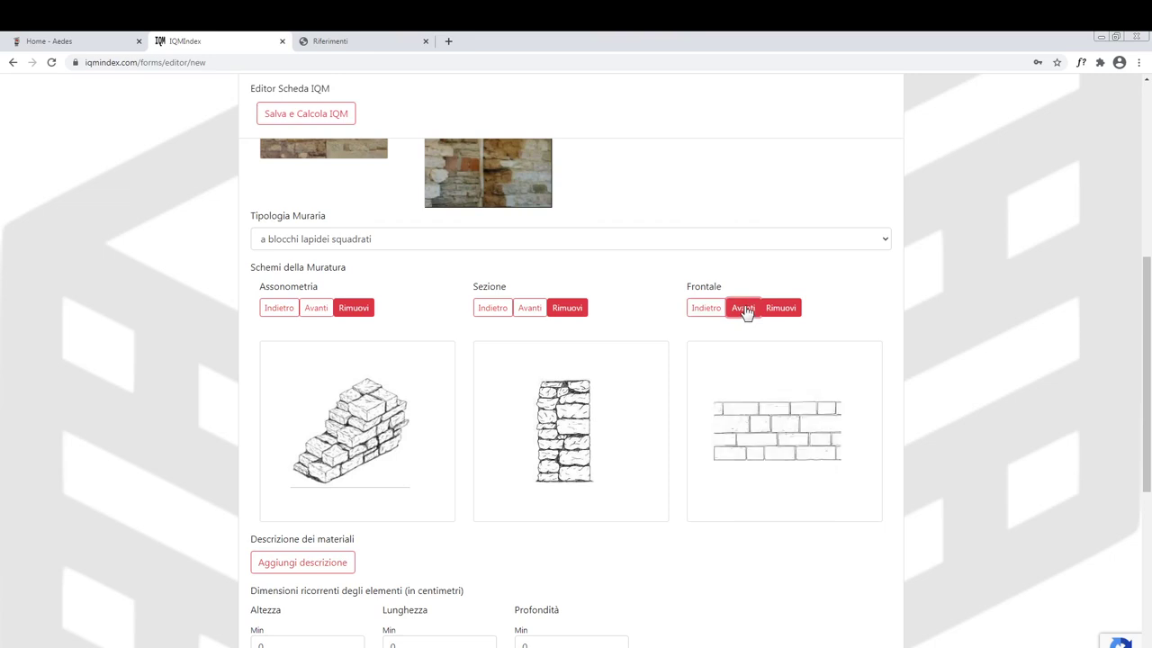
pyautogui.click(745, 310)
pyautogui.click(745, 310)
pyautogui.click(745, 310)
pyautogui.click(745, 309)
pyautogui.click(706, 307)
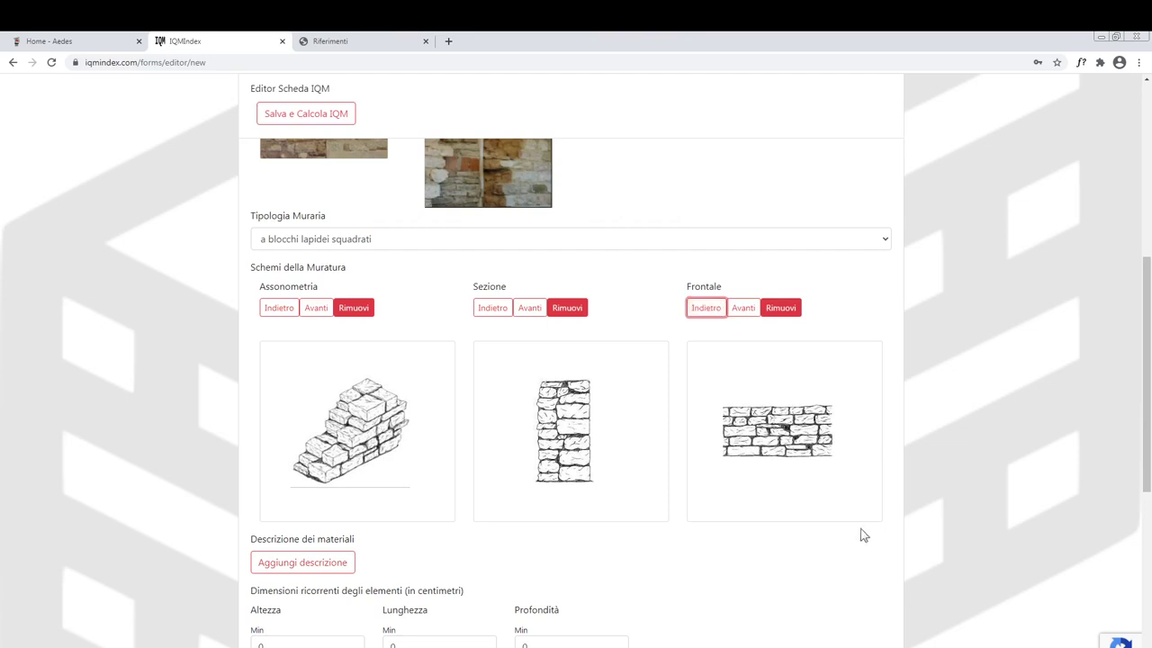
# Set the recurring element height to a minimum of 8 cm and a maximum of 18 cm.
pyautogui.moveTo(1149, 385); pyautogui.dragTo(1150, 488)
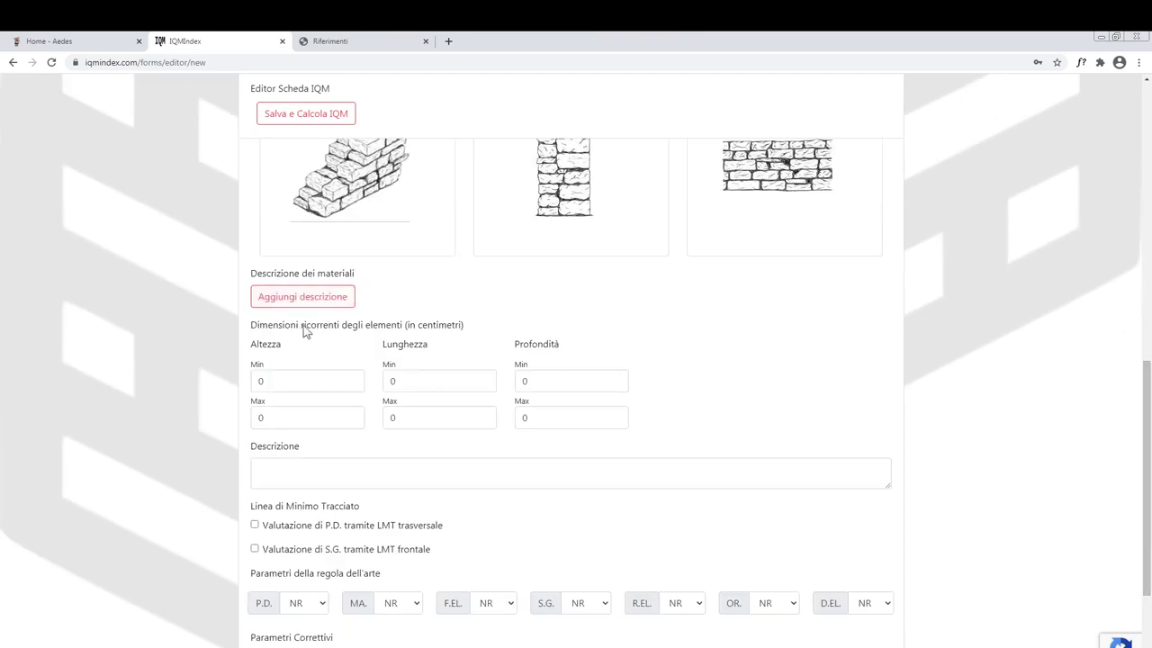
pyautogui.click(297, 383)
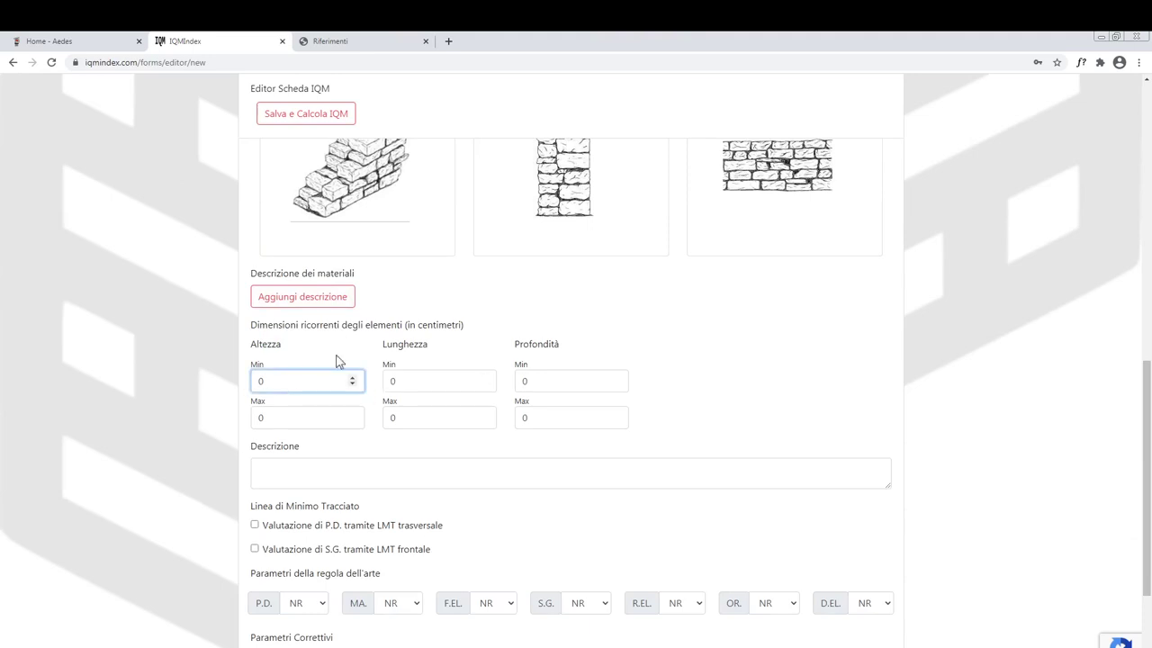
pyautogui.press('BackSpace')
pyautogui.write('8')
pyautogui.press('Tab')
pyautogui.write('18')
pyautogui.press('Tab')
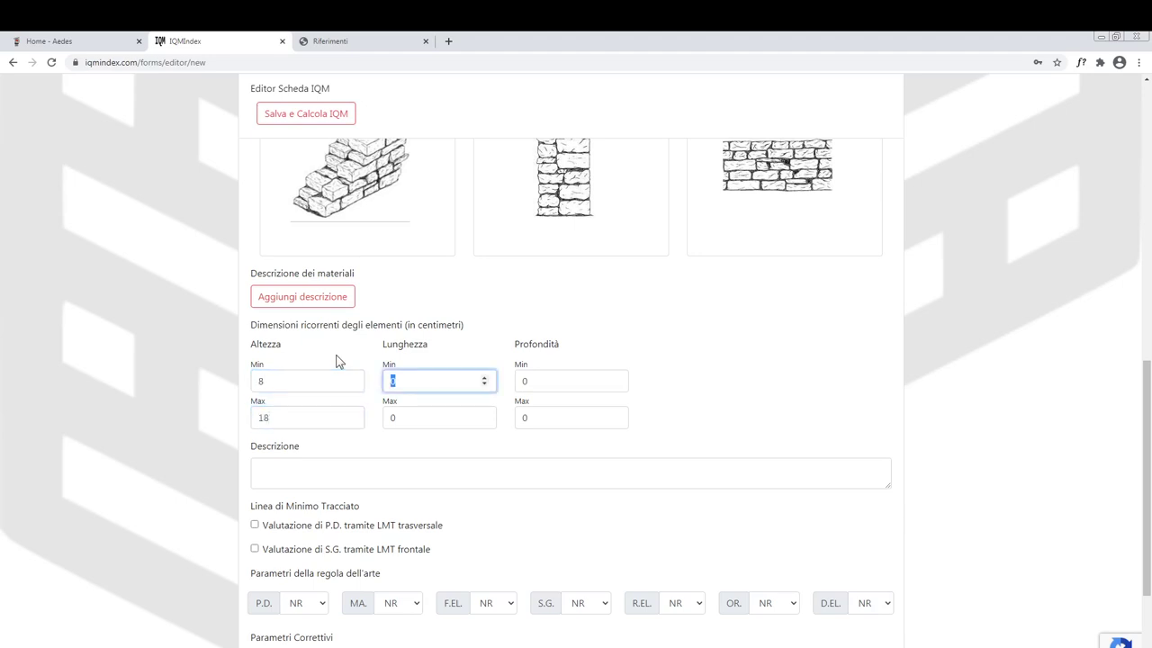
# Set the recurring element length to 15–30 cm and the depth to 12–25 cm.
pyautogui.write('15')
pyautogui.press('Tab')
pyautogui.write('30')
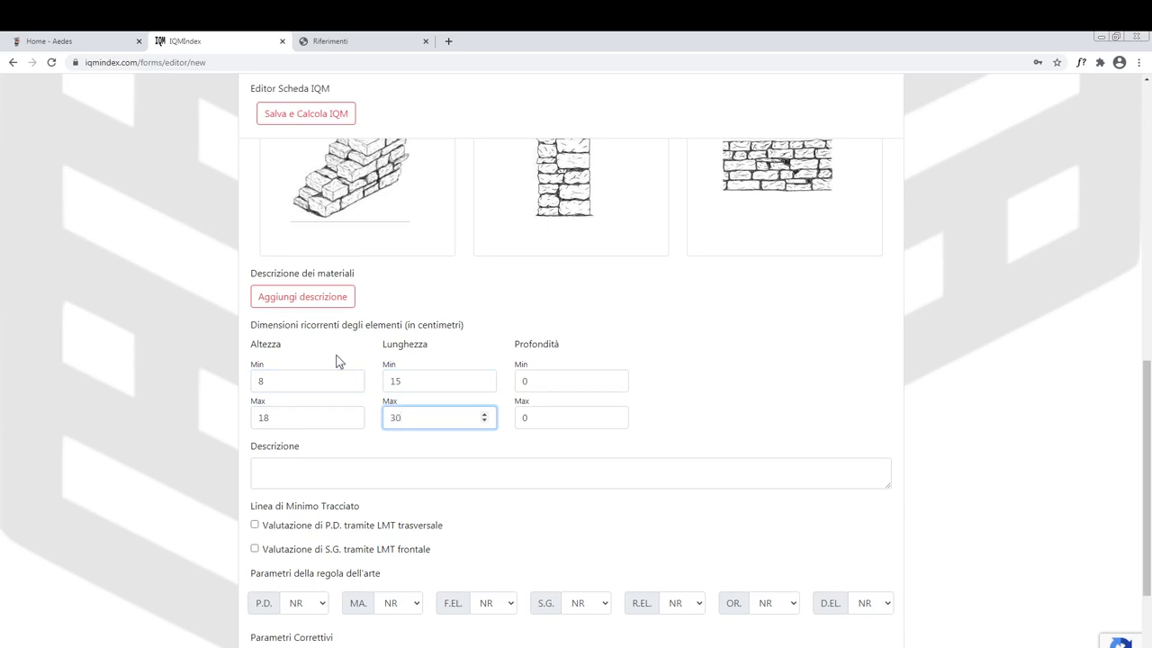
pyautogui.press('Tab')
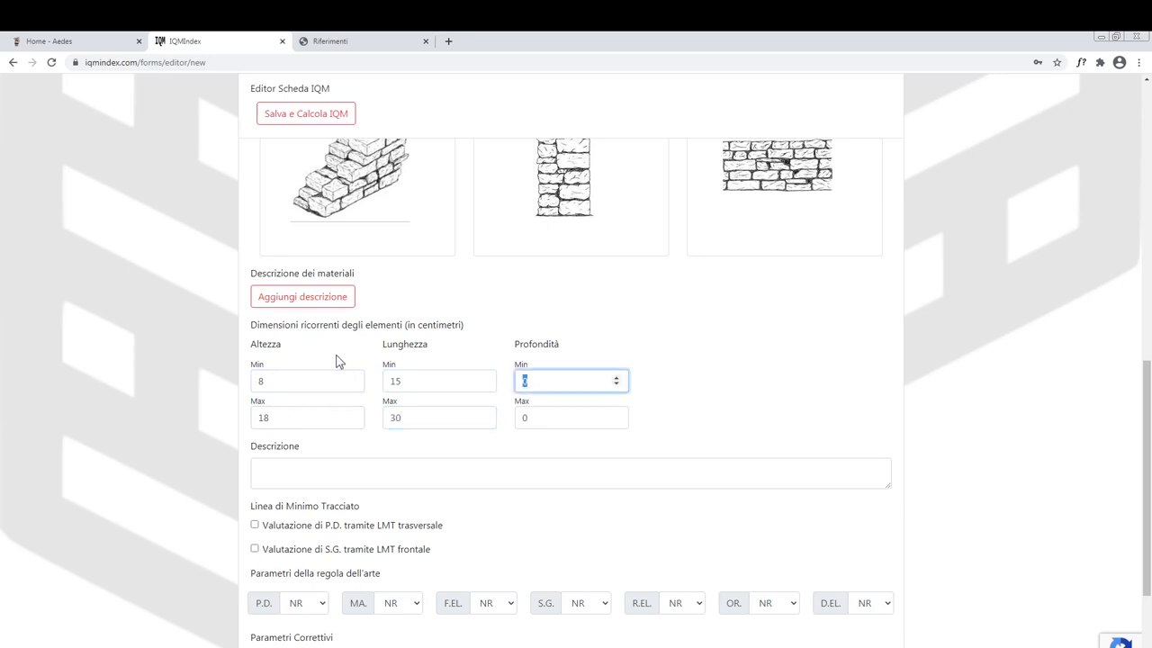
pyautogui.write('12')
pyautogui.press('Tab')
pyautogui.write('25')
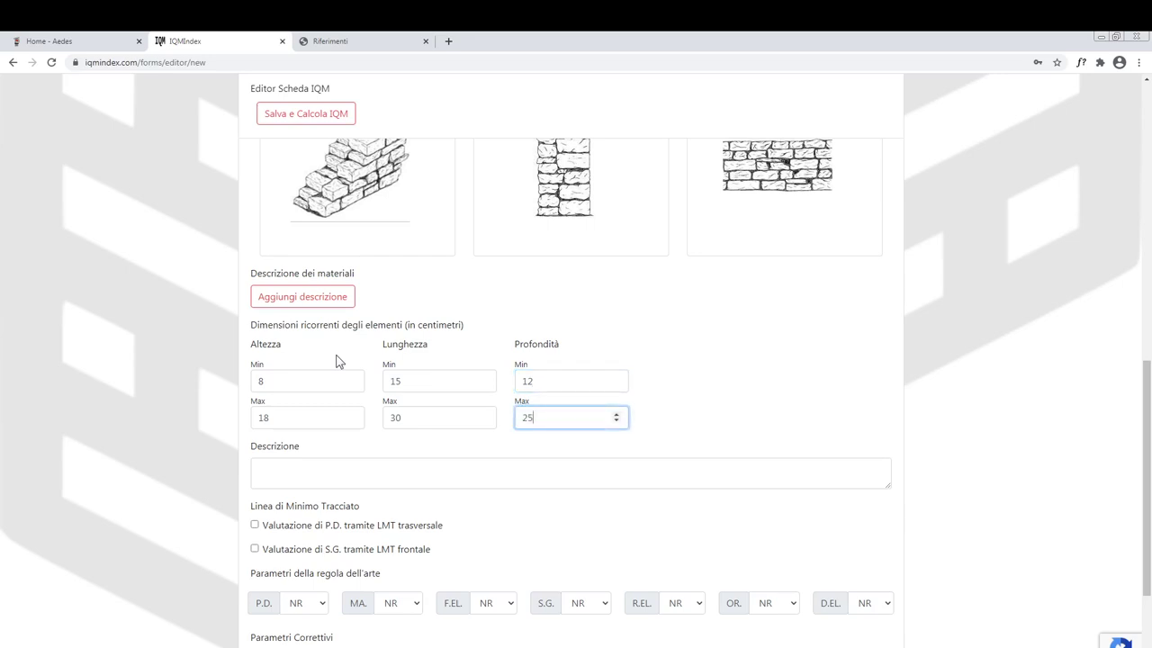
pyautogui.click(537, 555)
# Rate the rule-of-art parameters P.D. and MA. as PR, and F.EL. as R.
pyautogui.scroll(-3, 766, 555)
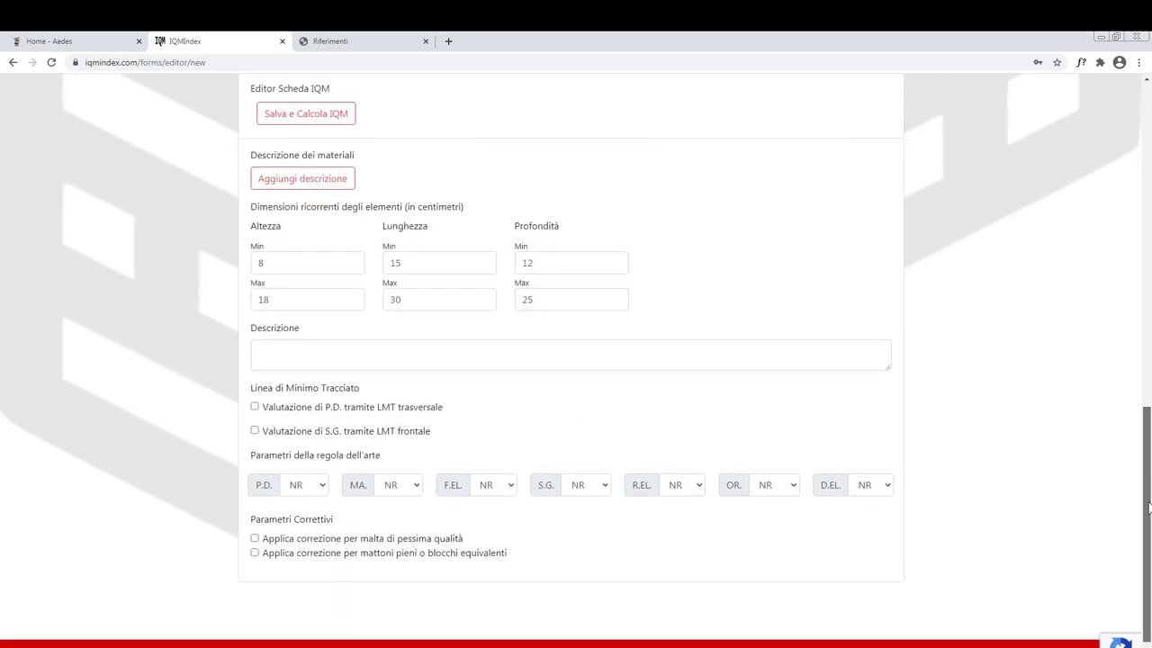
pyautogui.click(322, 491)
pyautogui.click(311, 520)
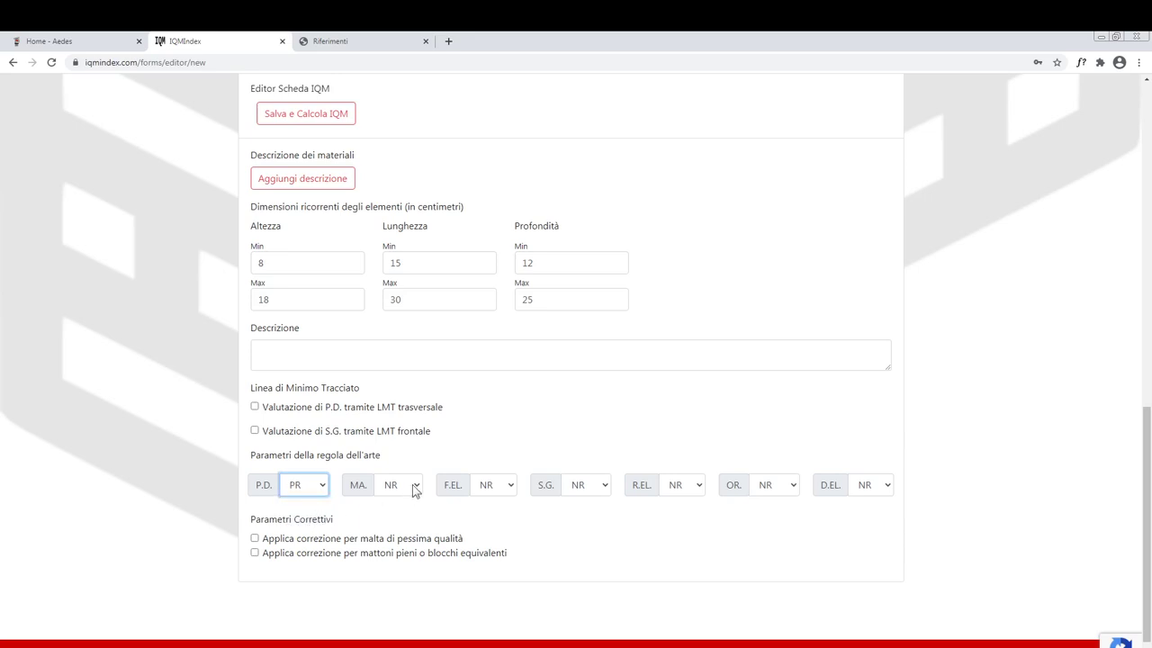
pyautogui.click(414, 489)
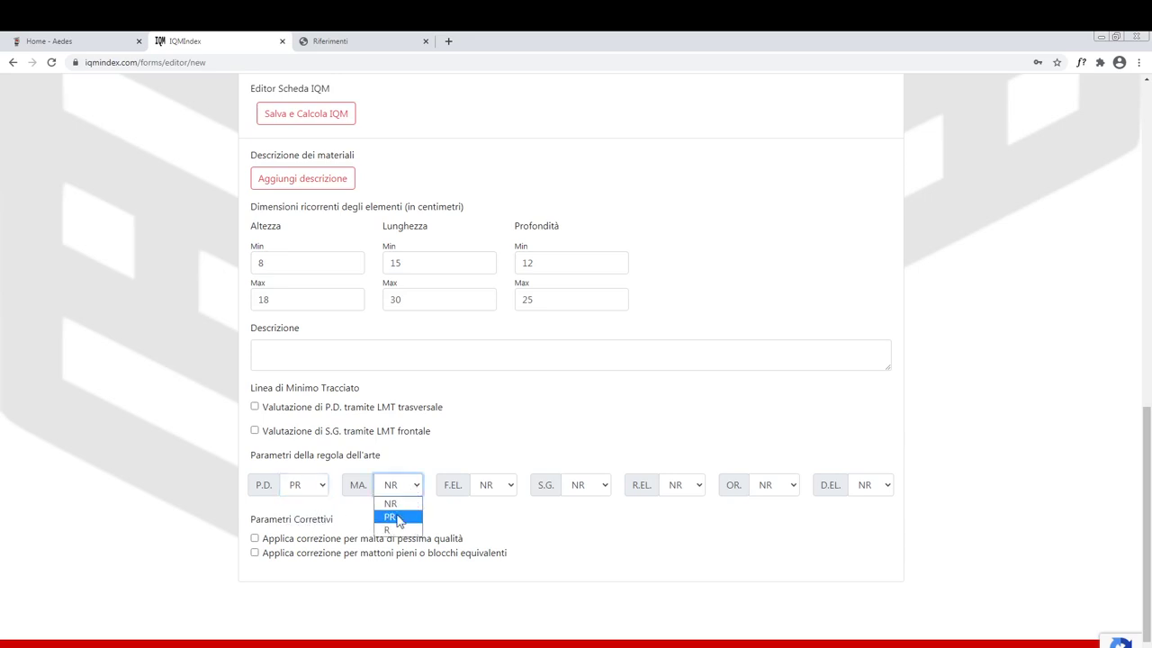
pyautogui.click(511, 491)
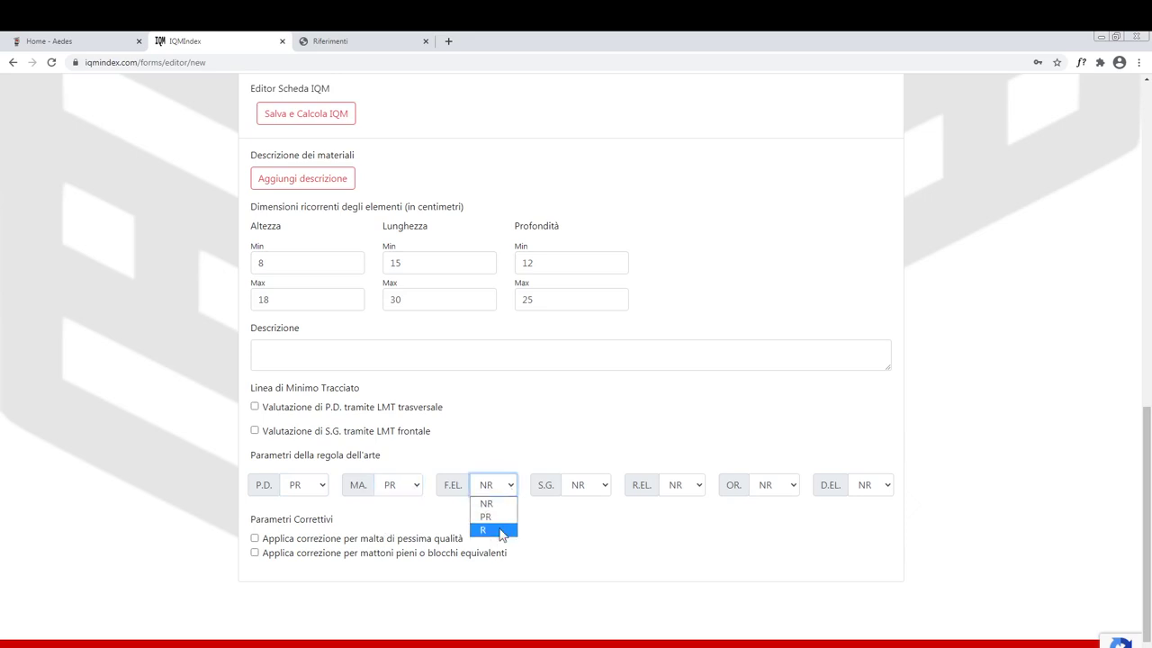
pyautogui.click(500, 531)
pyautogui.moveTo(545, 497)
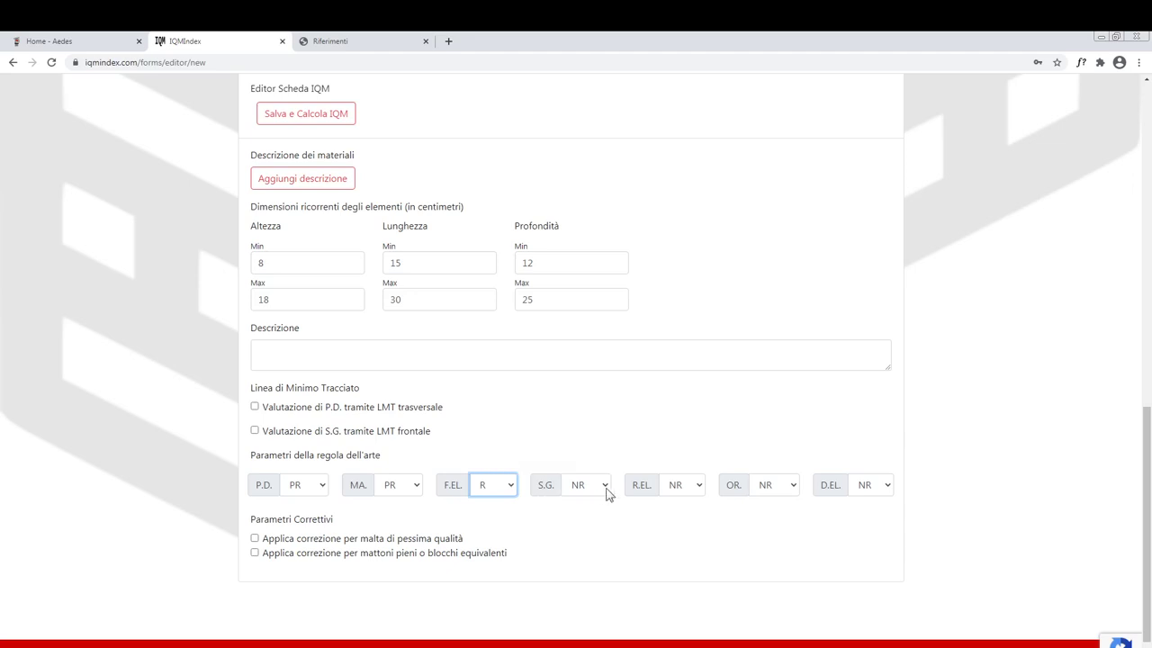
# Rate the rule-of-art parameters R.EL. and OR. as R, and D.EL. as PR.
pyautogui.click(688, 489)
pyautogui.click(681, 531)
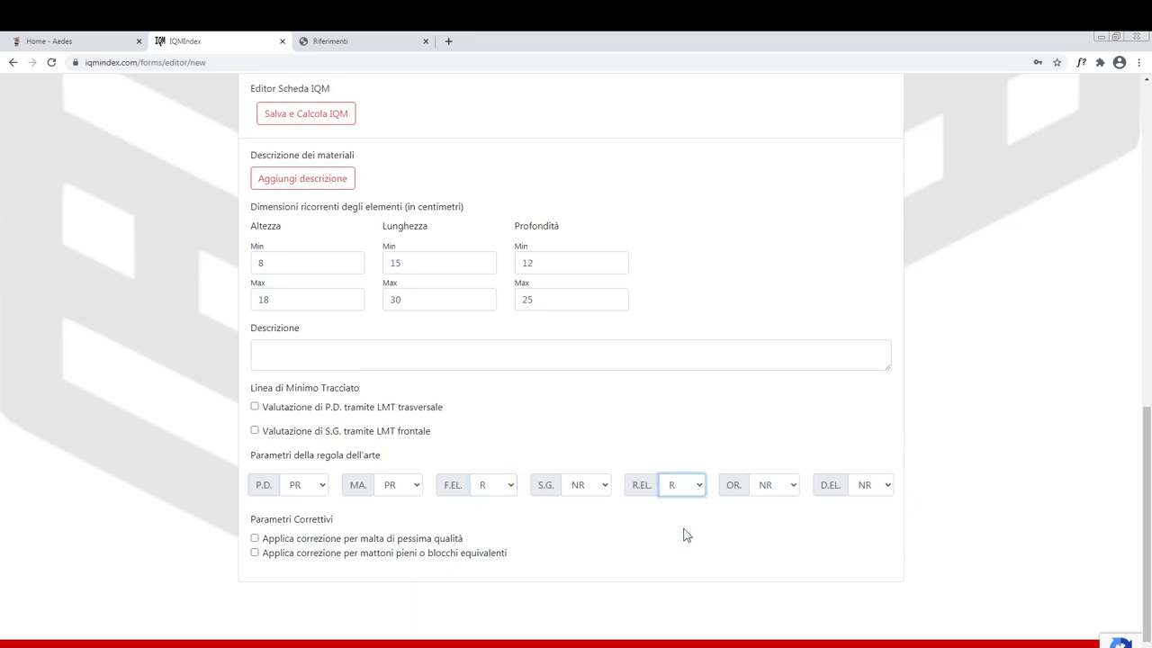
pyautogui.click(792, 492)
pyautogui.click(778, 531)
pyautogui.click(889, 489)
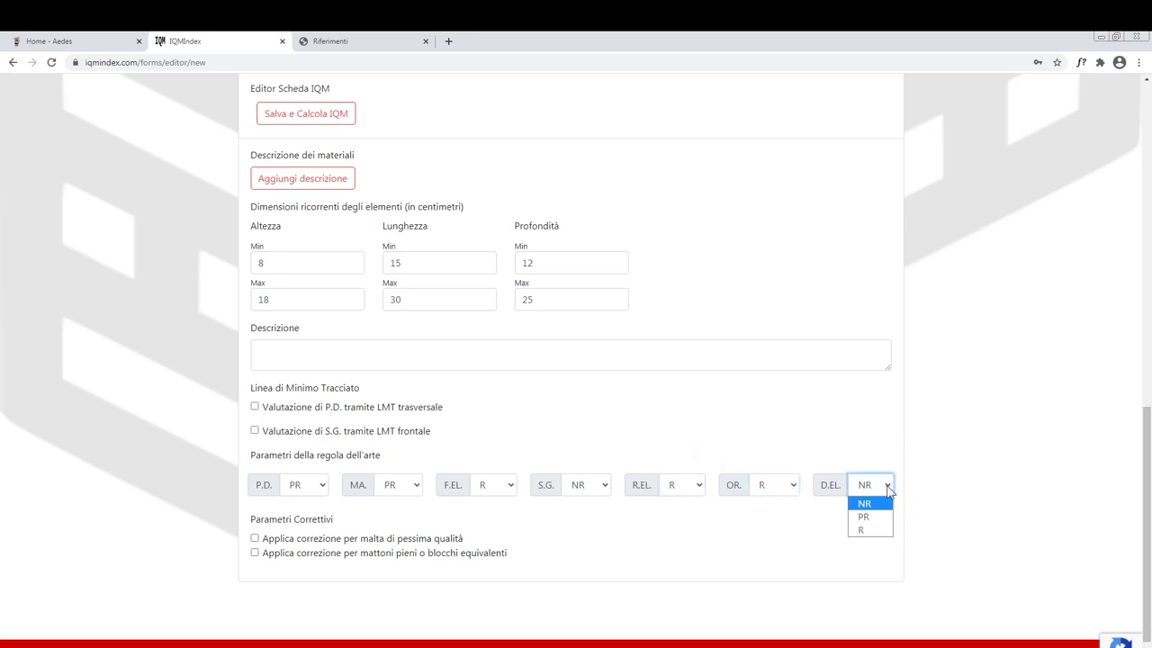
pyautogui.click(864, 518)
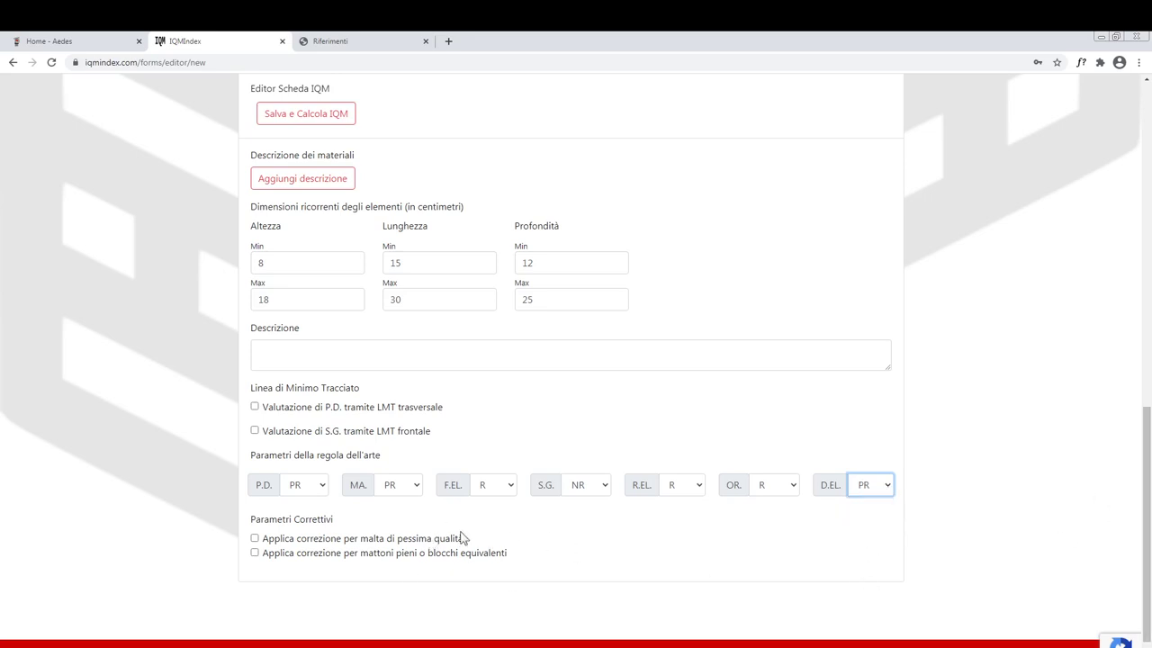
# Save the form and calculate its IQM, and compare the resulting mechanical parameters with the reference table in the Riferimenti PDF.
pyautogui.moveTo(1150, 526); pyautogui.dragTo(1148, 198)
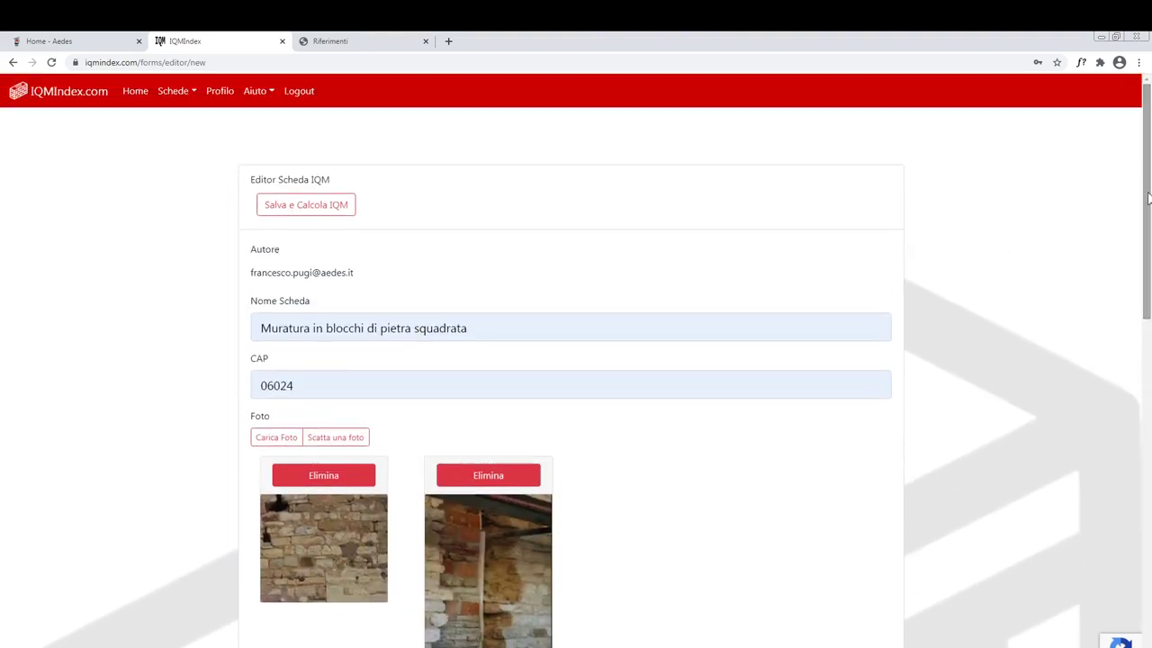
pyautogui.click(305, 210)
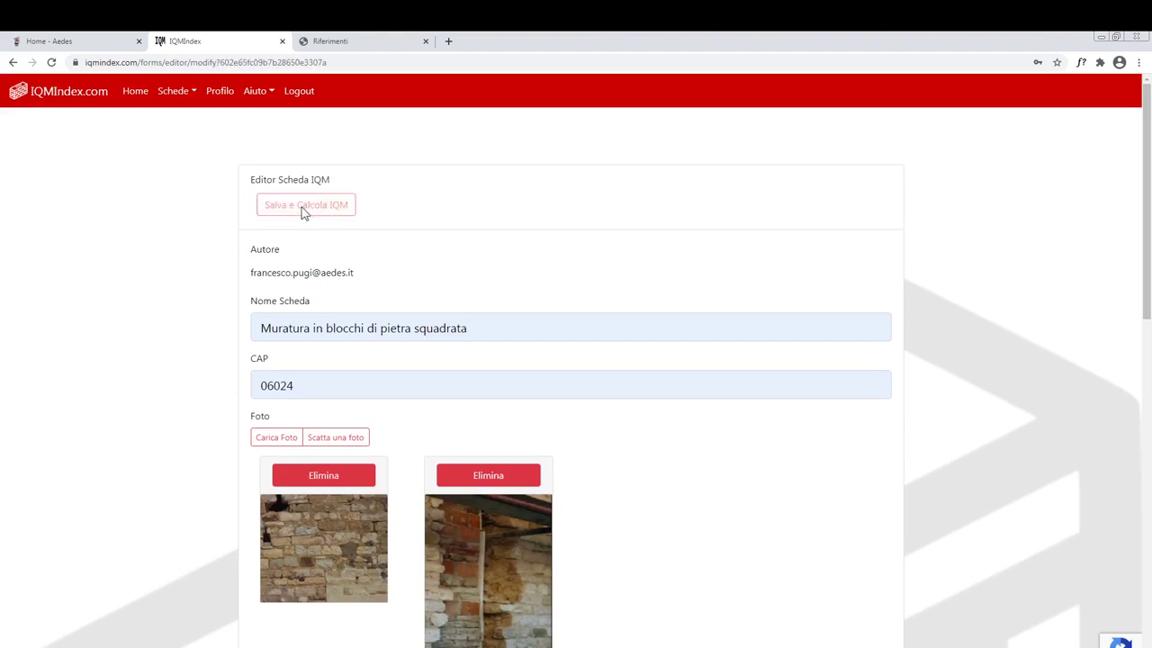
pyautogui.moveTo(1145, 184); pyautogui.dragTo(1148, 496)
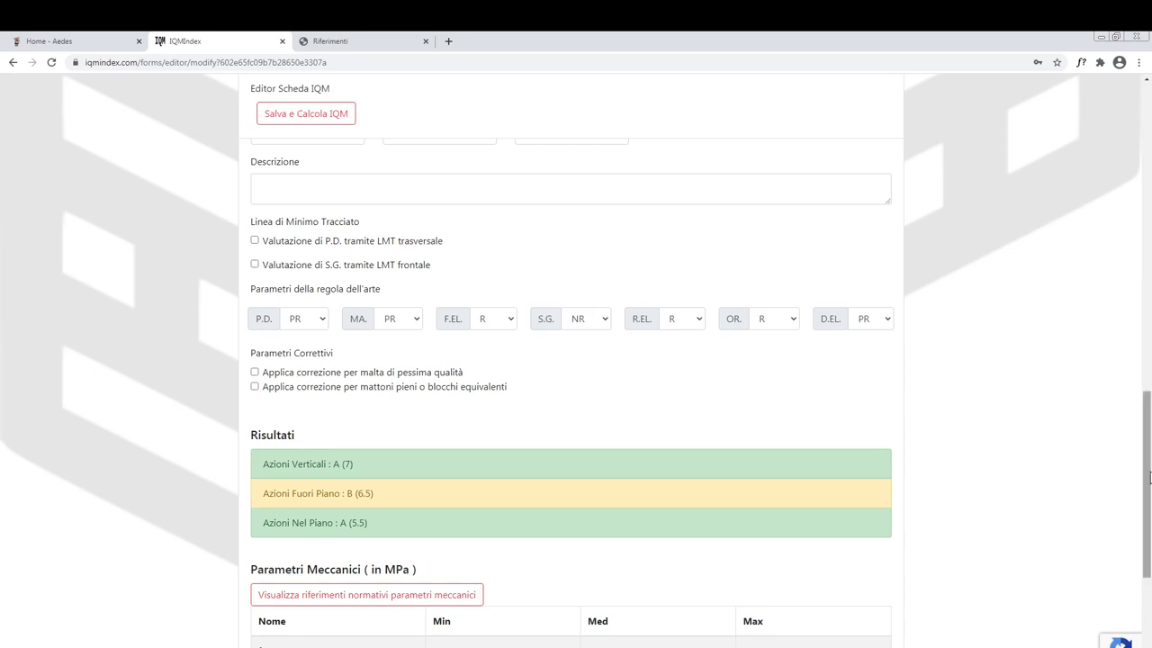
pyautogui.scroll(-3, 1149, 477)
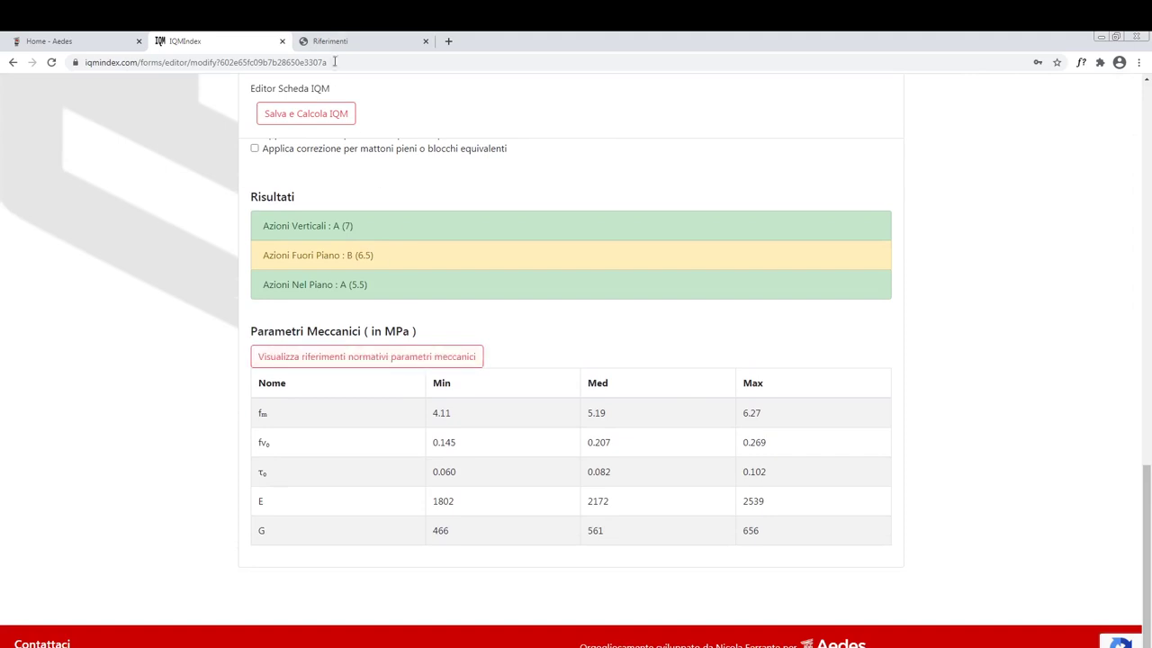
pyautogui.click(363, 40)
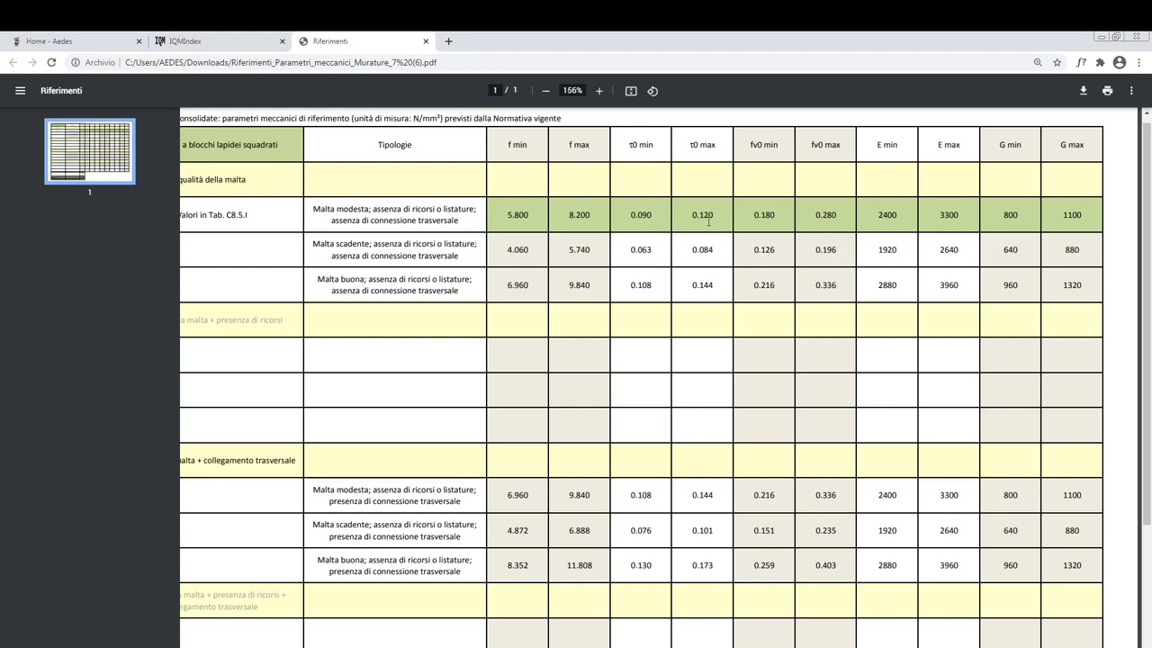
pyautogui.click(208, 39)
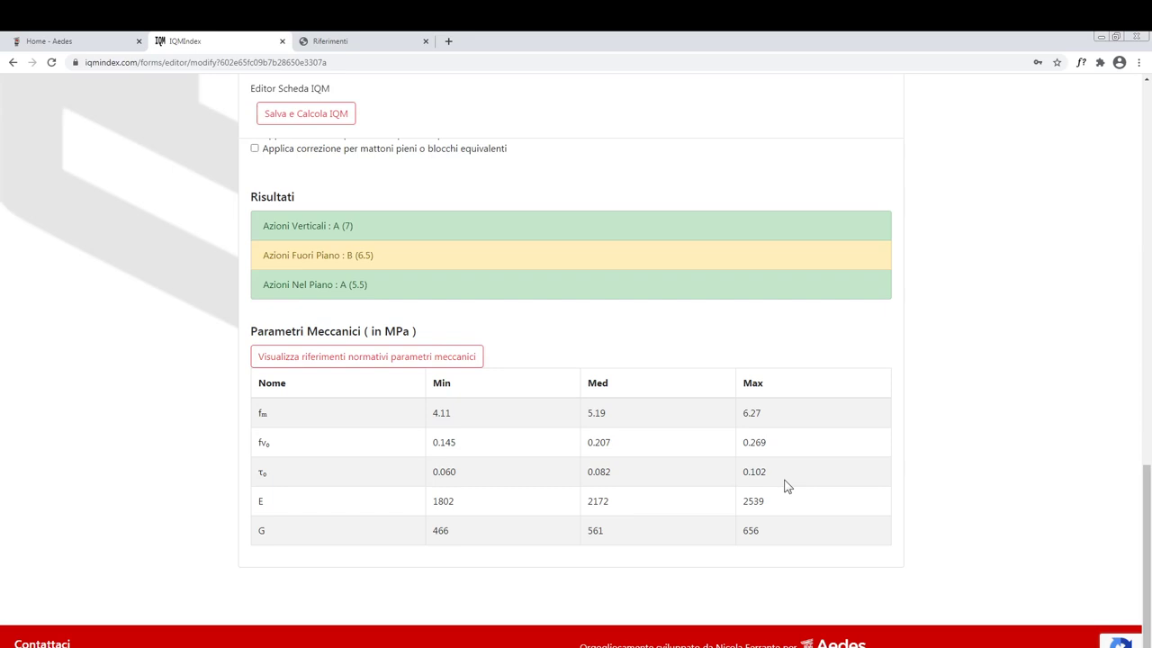
# Go to the list of saved forms and open the first "Muratura in blocchi di pietra squadrata" entry.
pyautogui.moveTo(1148, 513); pyautogui.dragTo(1149, 125)
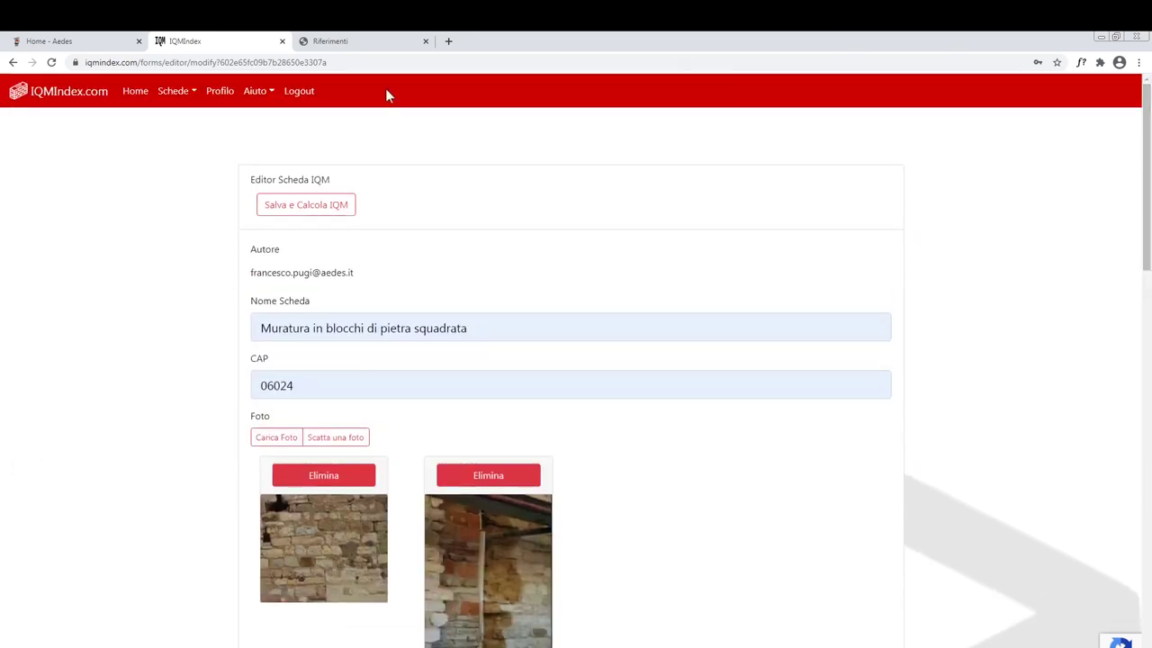
pyautogui.click(169, 94)
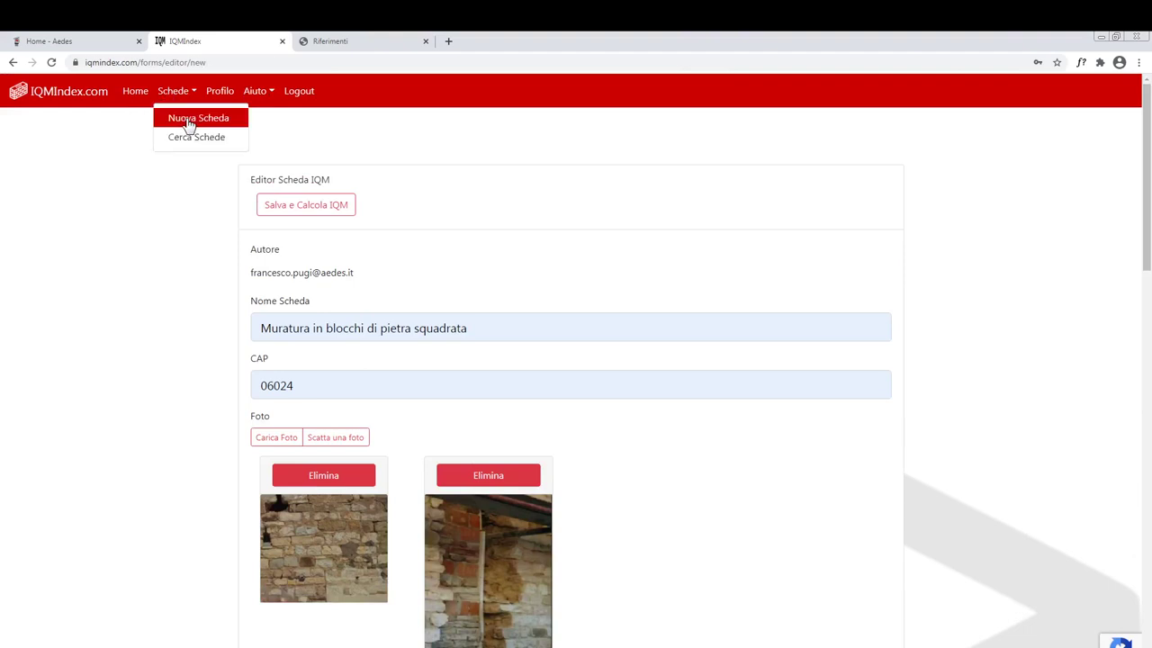
pyautogui.click(187, 120)
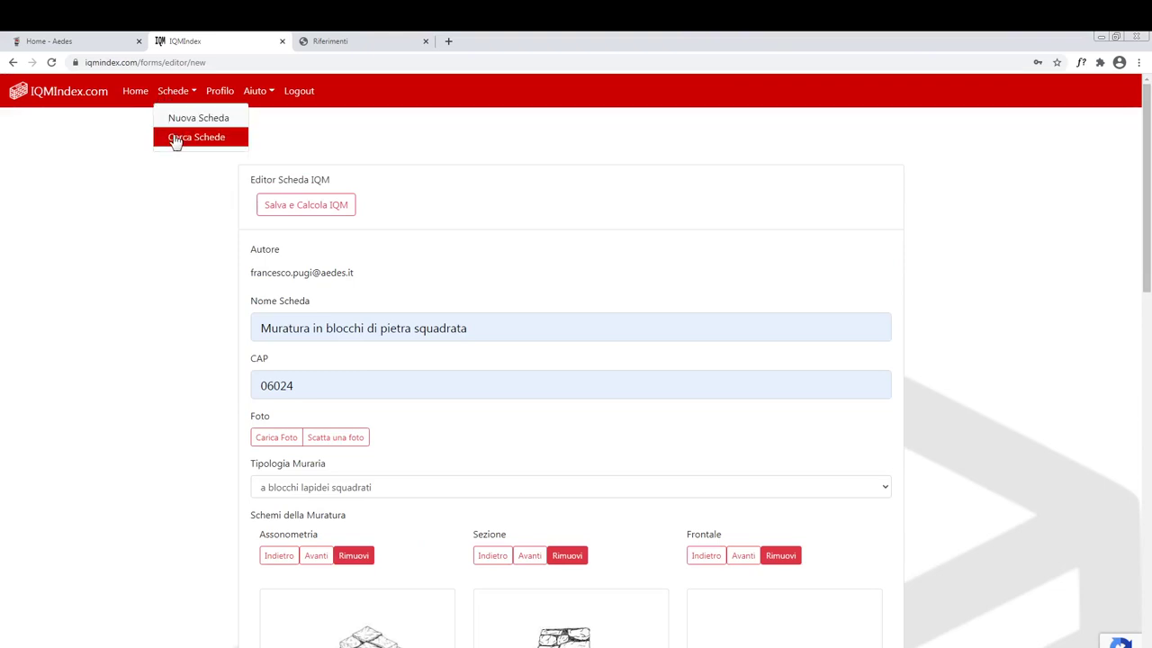
pyautogui.click(175, 139)
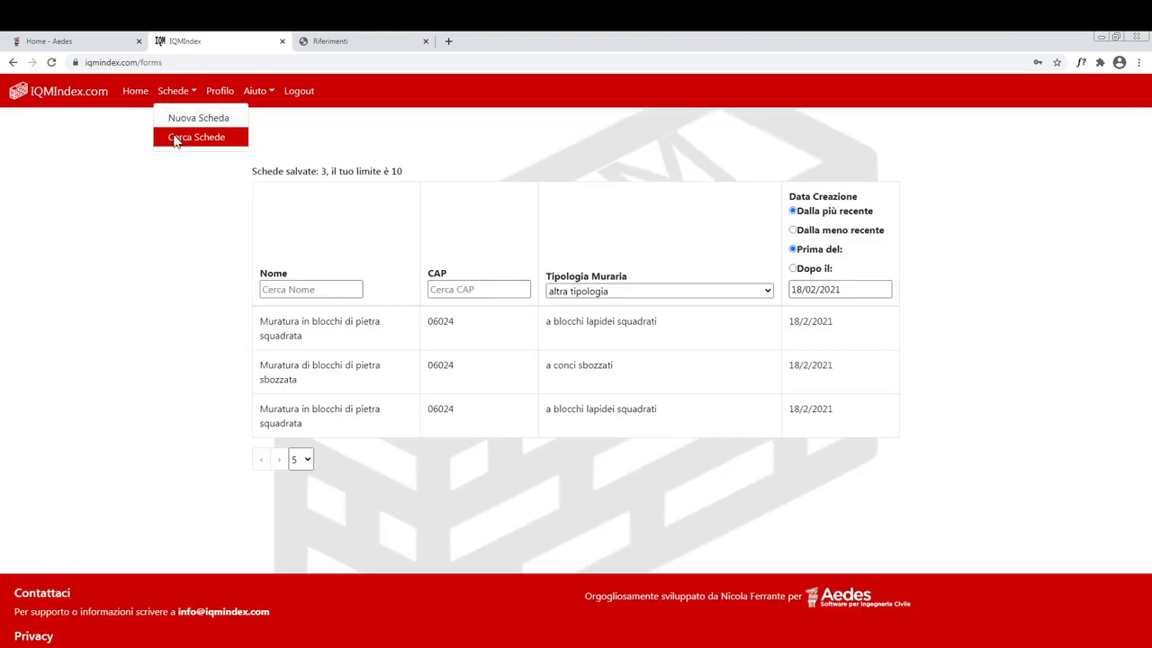
pyautogui.click(342, 338)
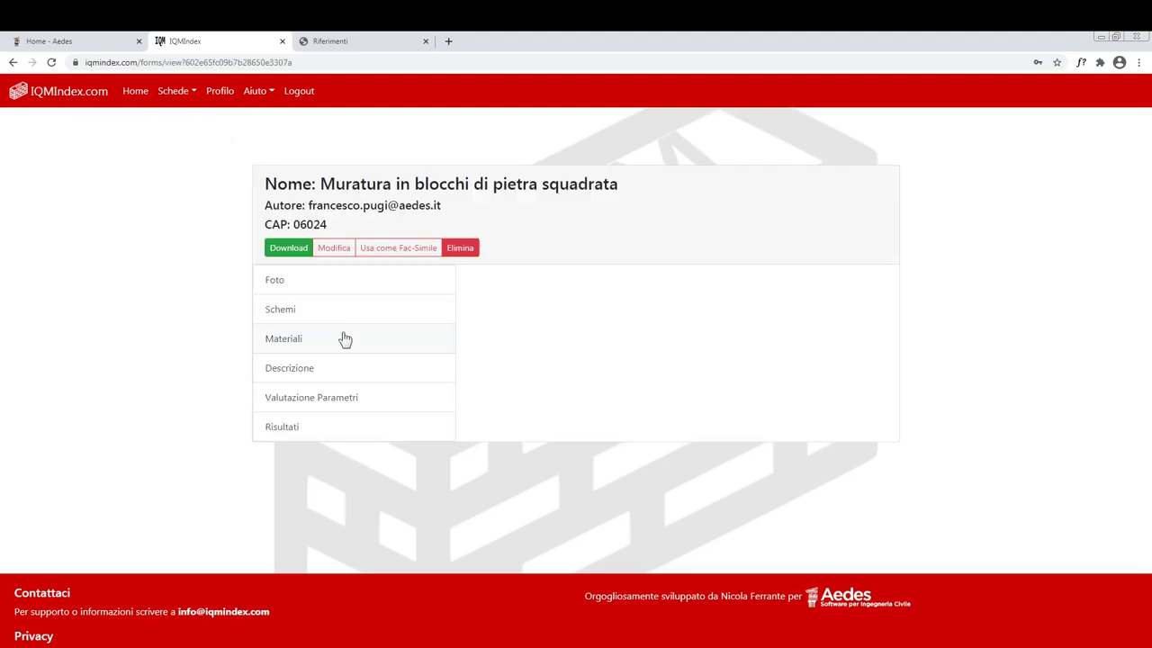
# Download the form's PDF report, look through its photos, typology and schemes, and close it.
pyautogui.click(301, 253)
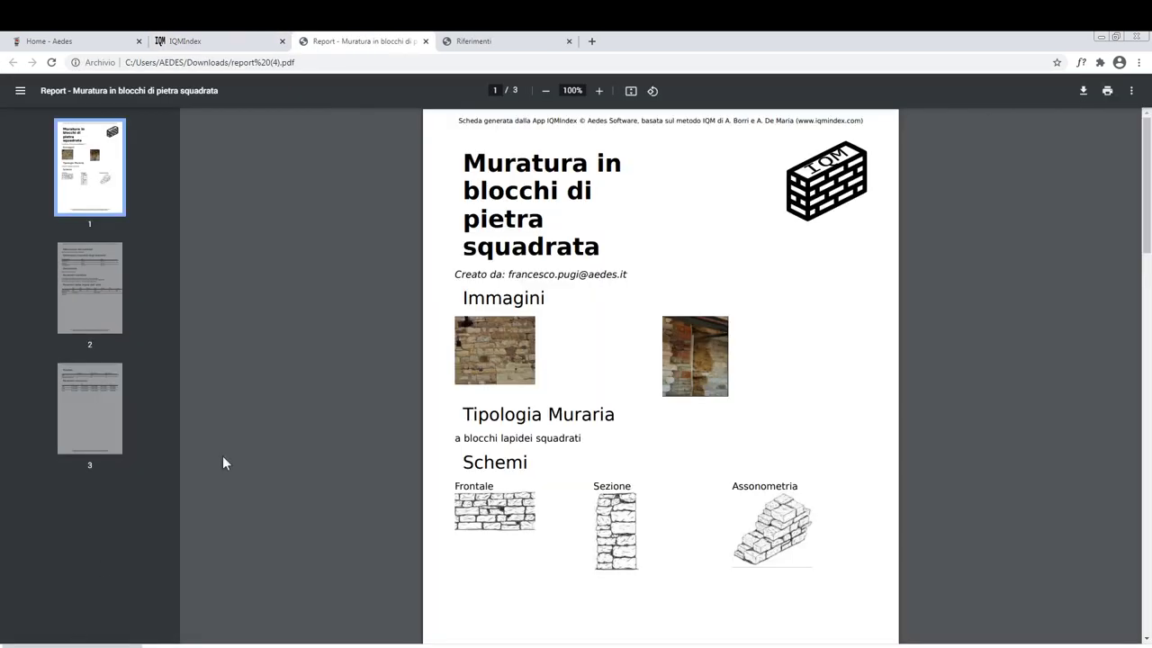
pyautogui.scroll(-2, 1142, 214)
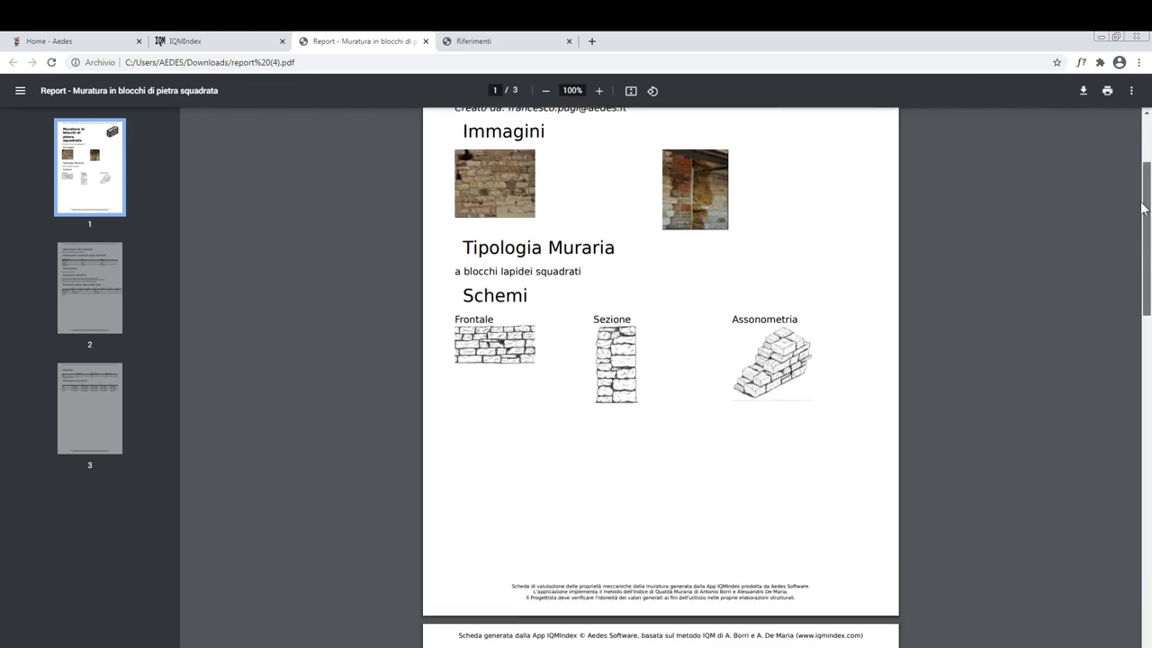
pyautogui.moveTo(1143, 215); pyautogui.dragTo(1136, 144)
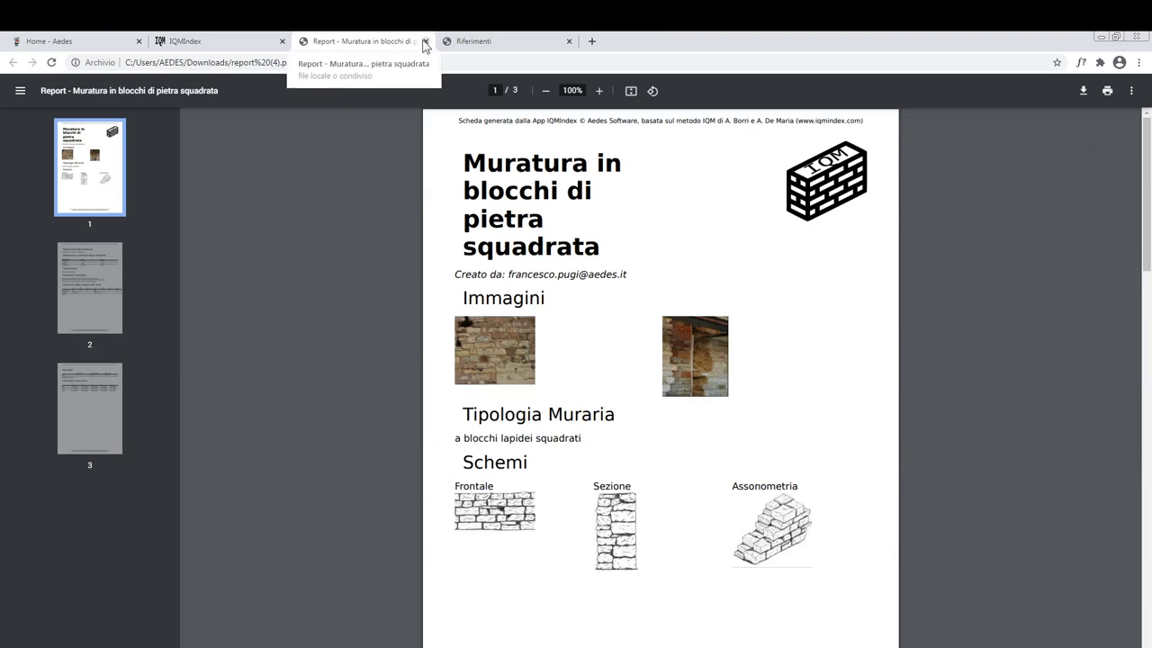
pyautogui.click(425, 42)
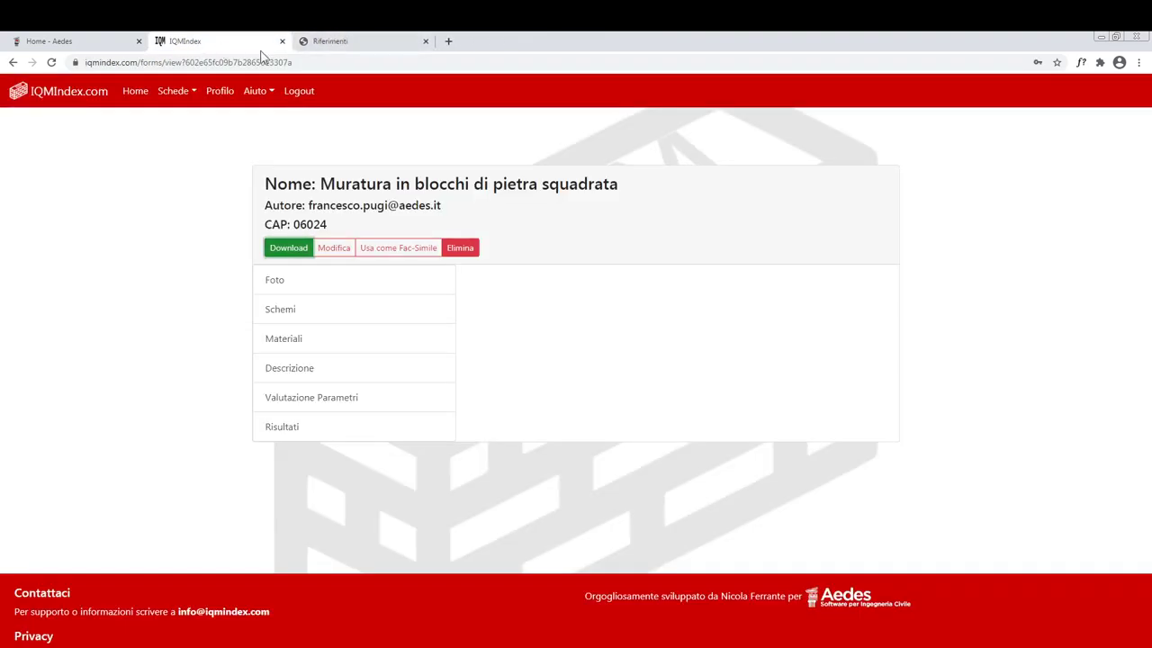
# Create a new form named "Muratura di blocchi di pietra sbozzata" with CAP 06024.
pyautogui.click(185, 92)
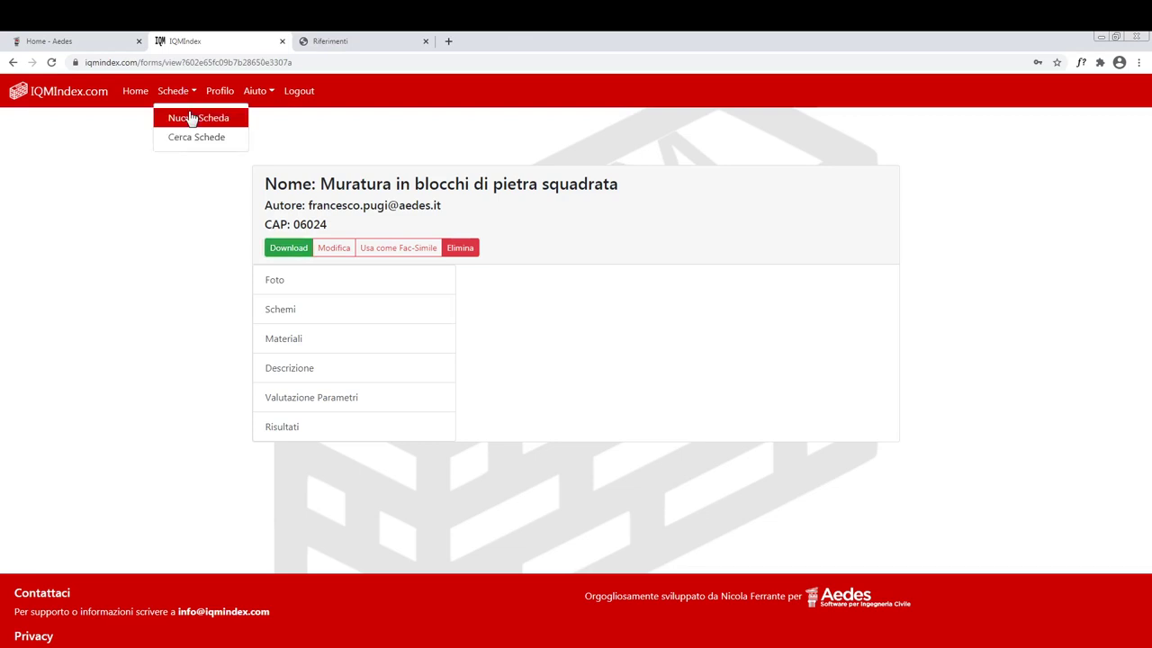
pyautogui.click(190, 117)
pyautogui.click(305, 330)
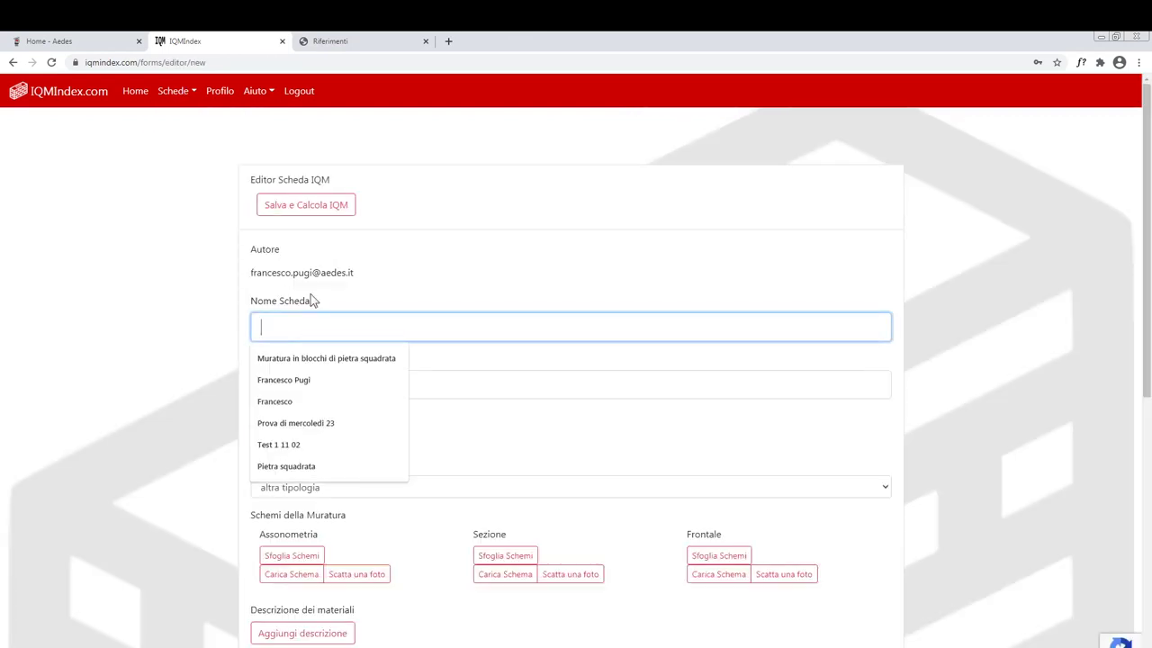
pyautogui.write('Muratura di blocchi di pietra sbozzata')
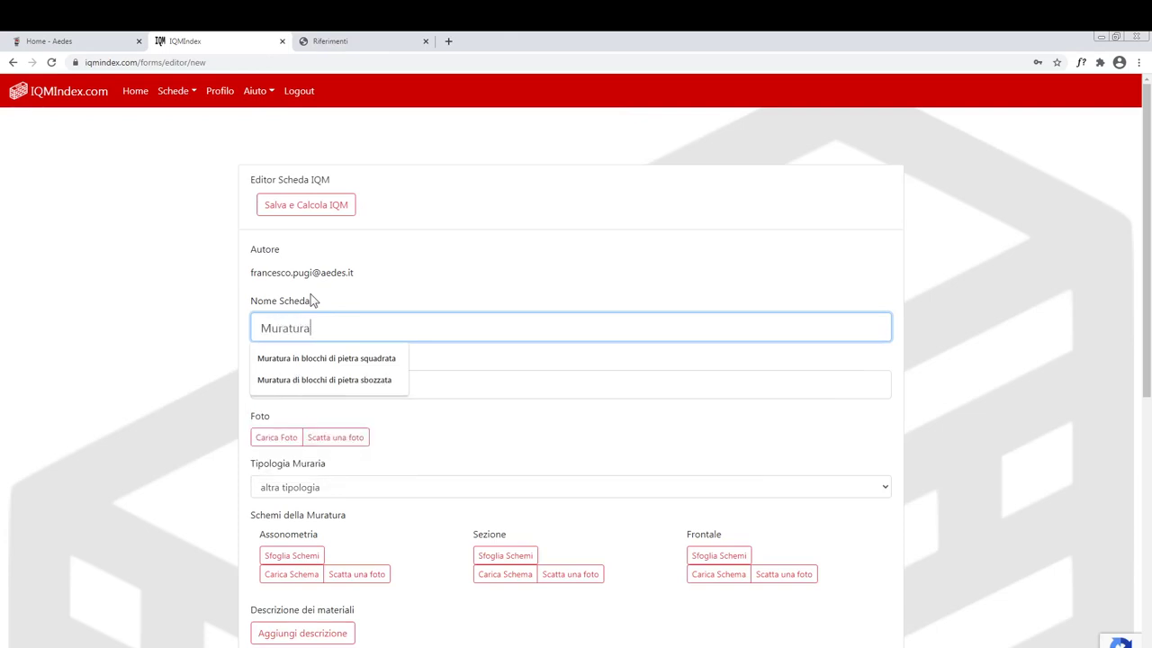
pyautogui.click(329, 378)
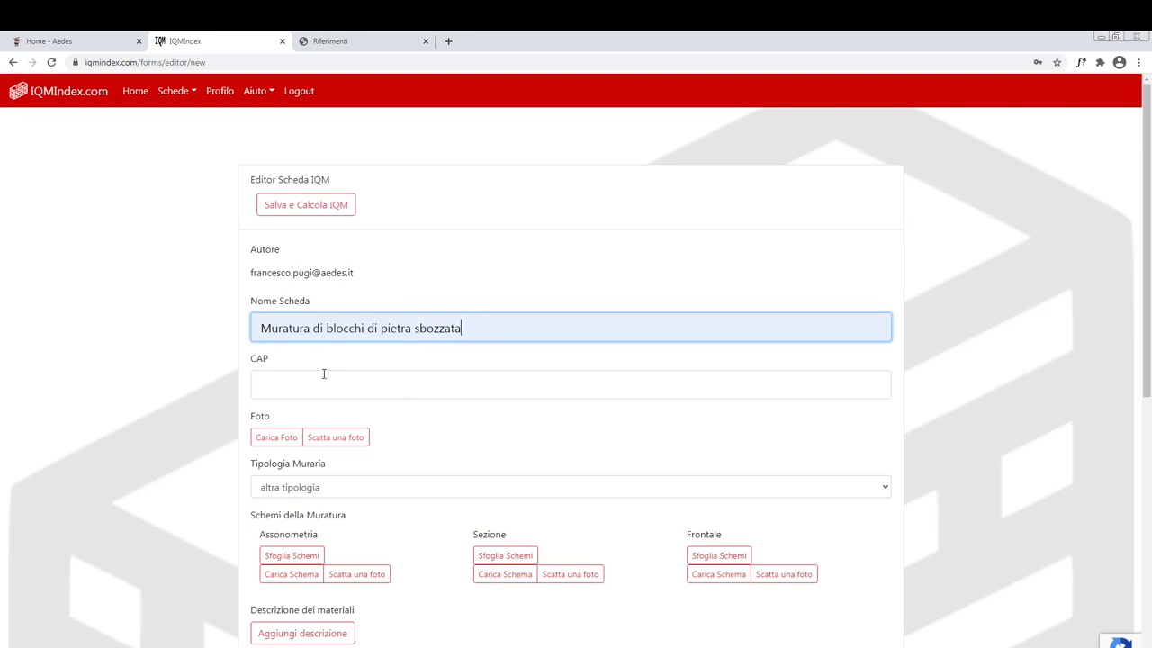
pyautogui.click(352, 396)
pyautogui.click(307, 409)
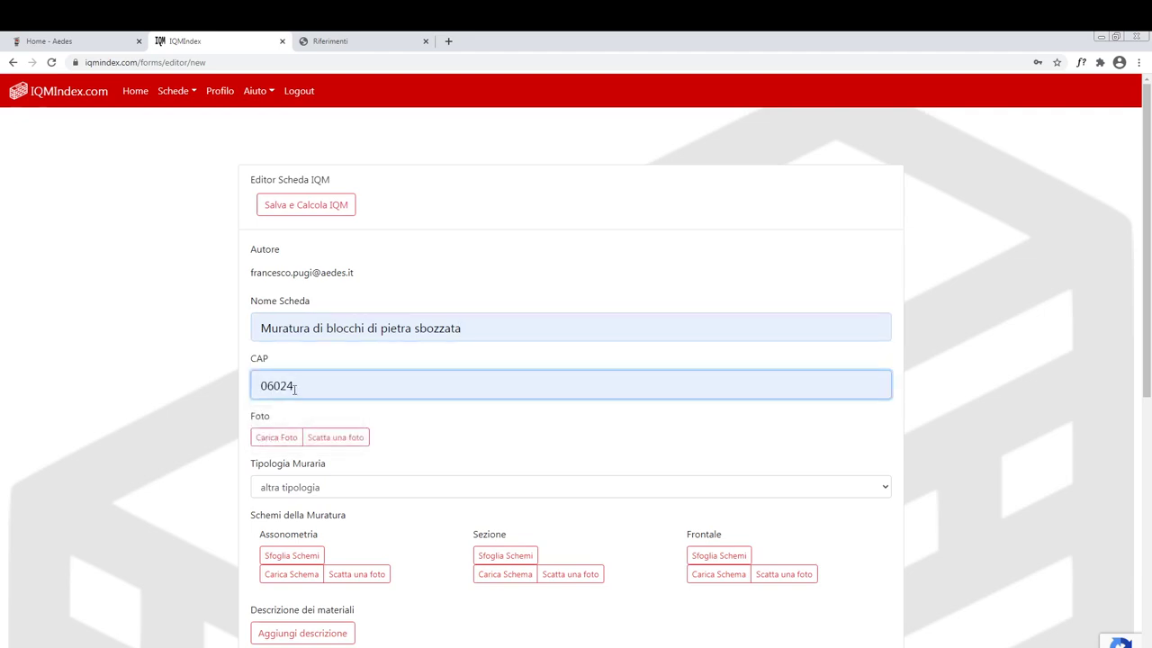
# Upload the wall photos Imm_11.png and Imm_11B.png to the form.
pyautogui.click(289, 447)
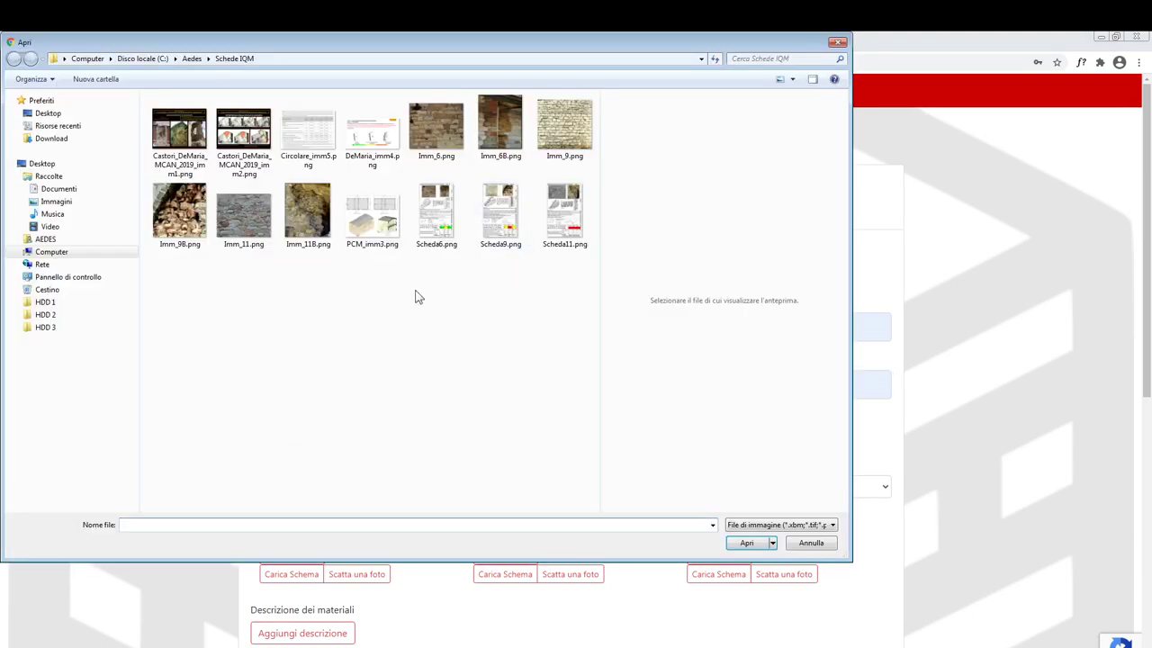
pyautogui.click(244, 214)
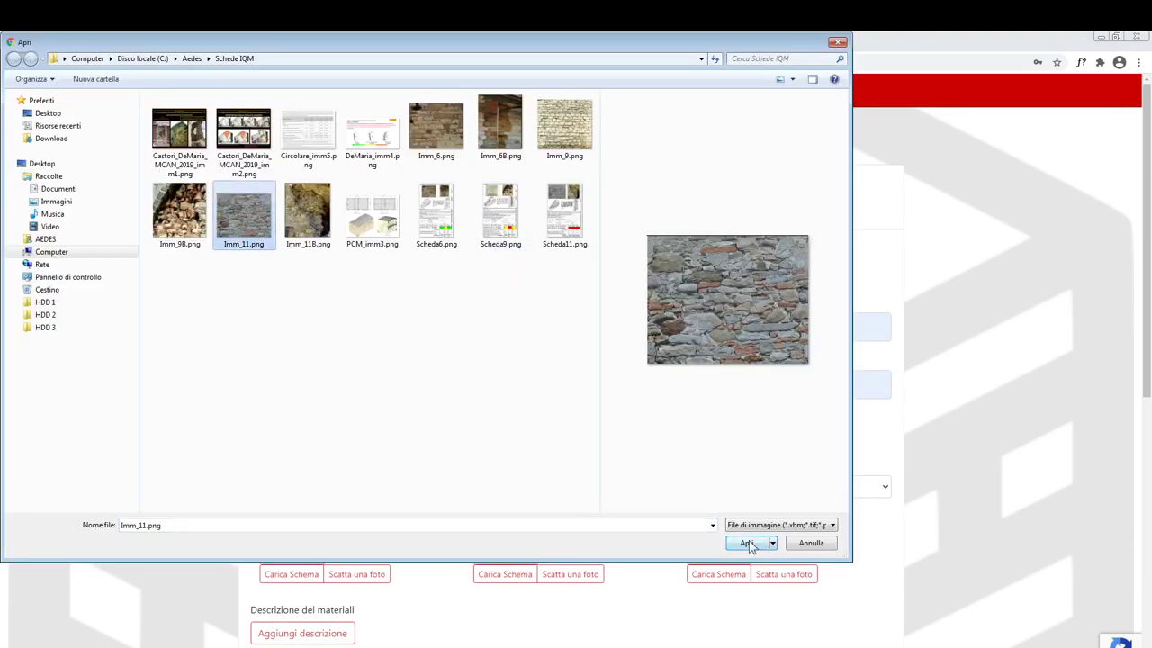
pyautogui.click(746, 543)
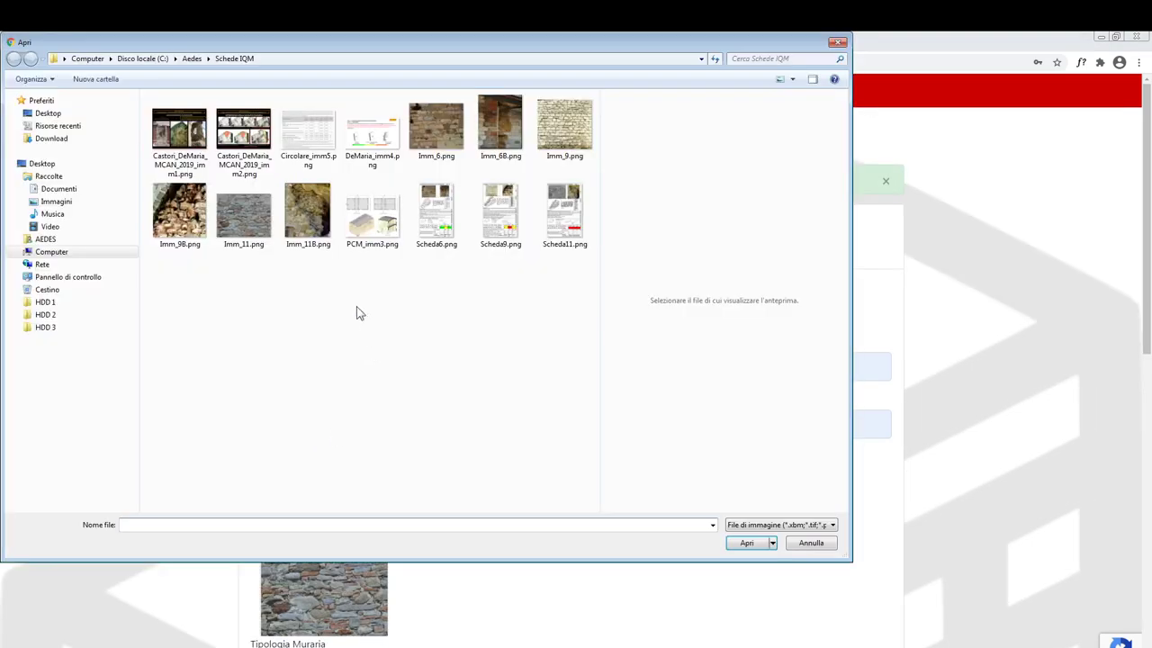
pyautogui.click(308, 216)
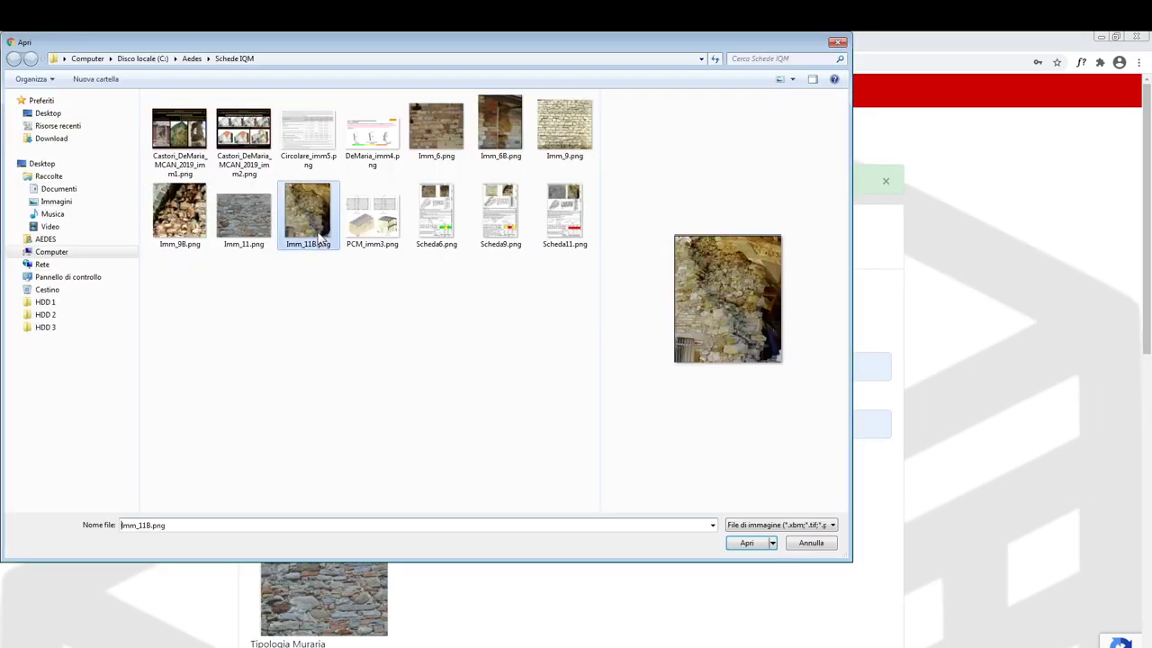
pyautogui.click(746, 542)
# Set the masonry typology to "a conci sbozzati".
pyautogui.scroll(-3, 1149, 330)
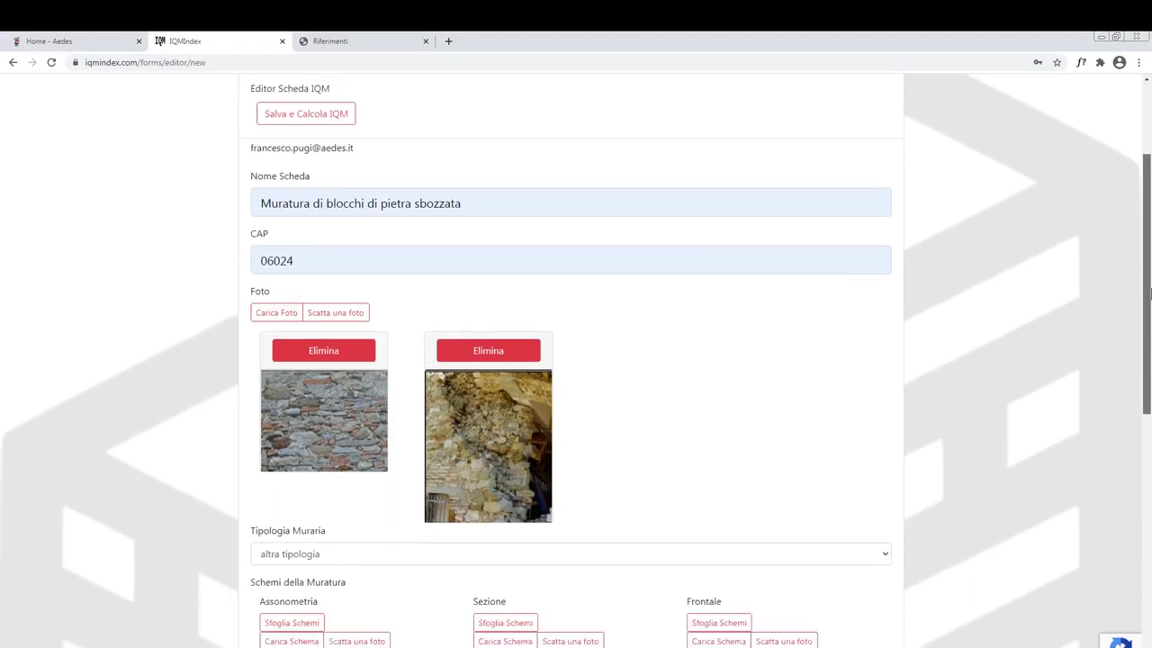
pyautogui.scroll(-2, 1149, 329)
pyautogui.click(885, 360)
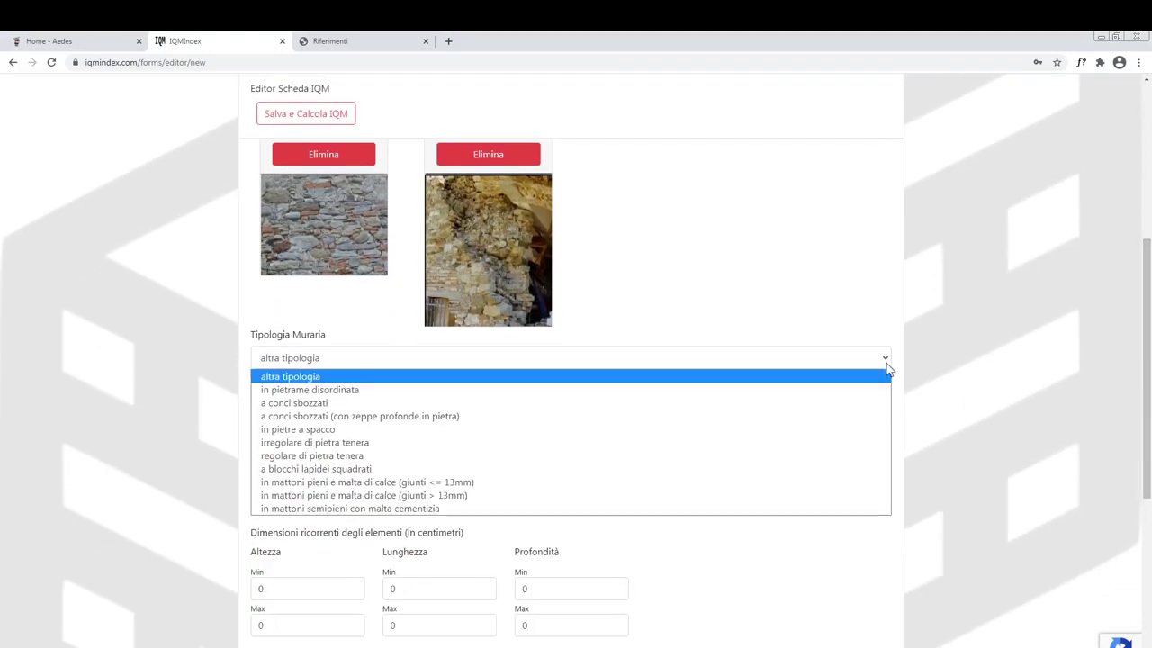
pyautogui.click(416, 403)
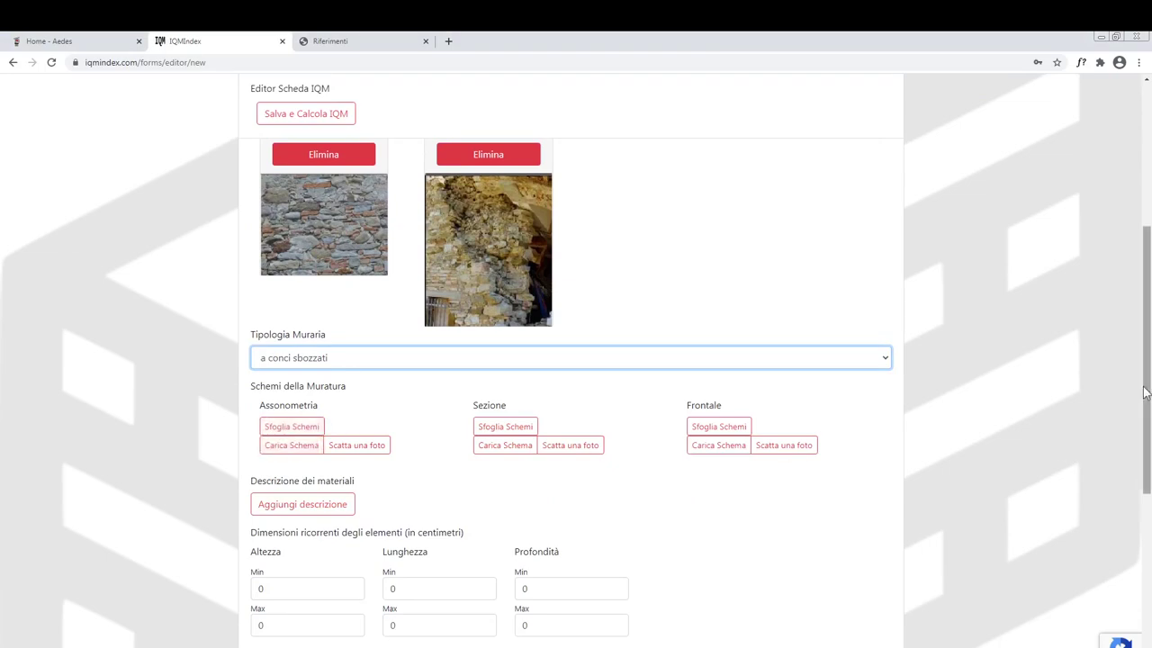
# Set the recurring element dimensions to height 8–15 cm, length 10–26 cm and depth 8–15 cm.
pyautogui.scroll(-3, 1150, 406)
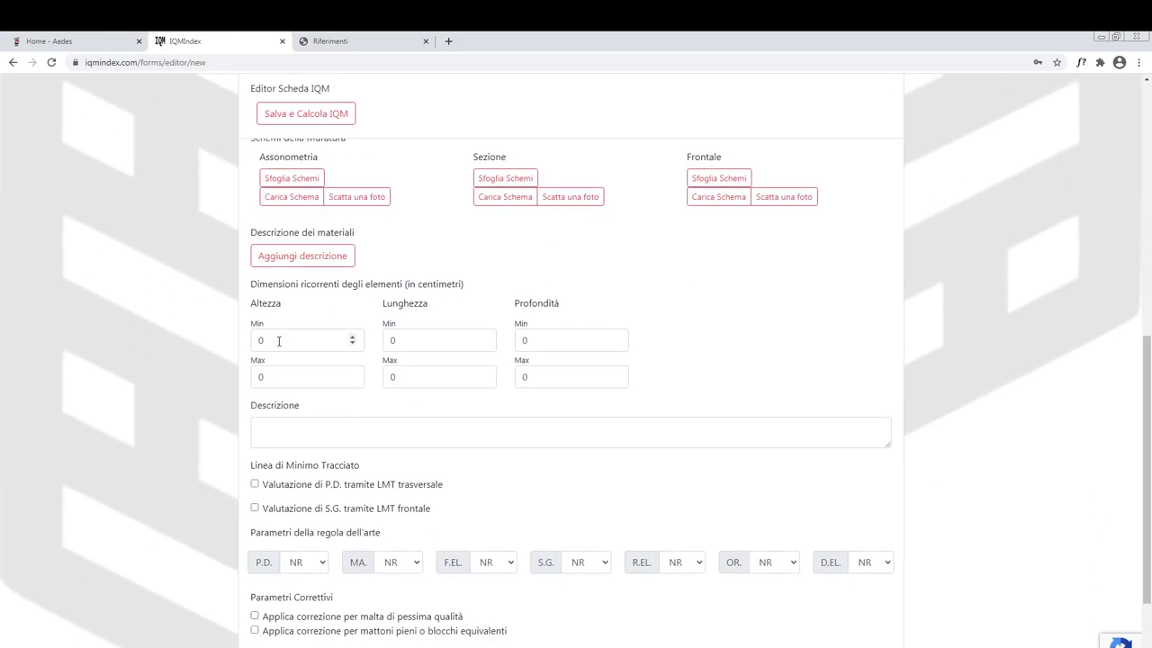
pyautogui.doubleClick(260, 342)
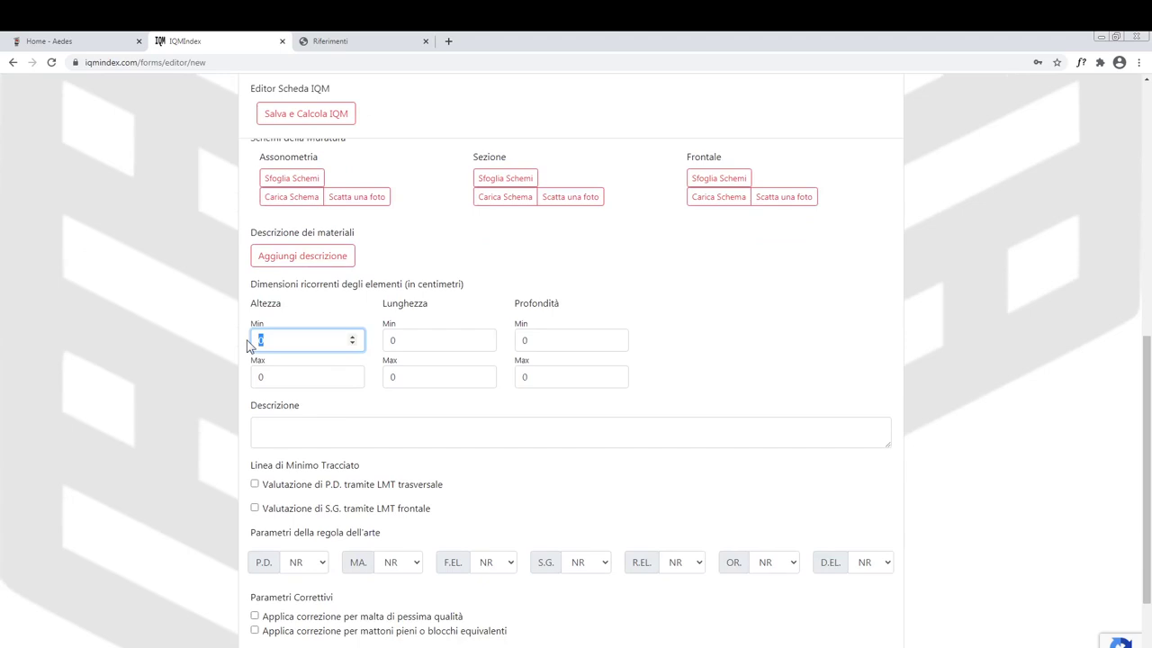
pyautogui.write('8')
pyautogui.press('Tab')
pyautogui.write('15')
pyautogui.press('Tab')
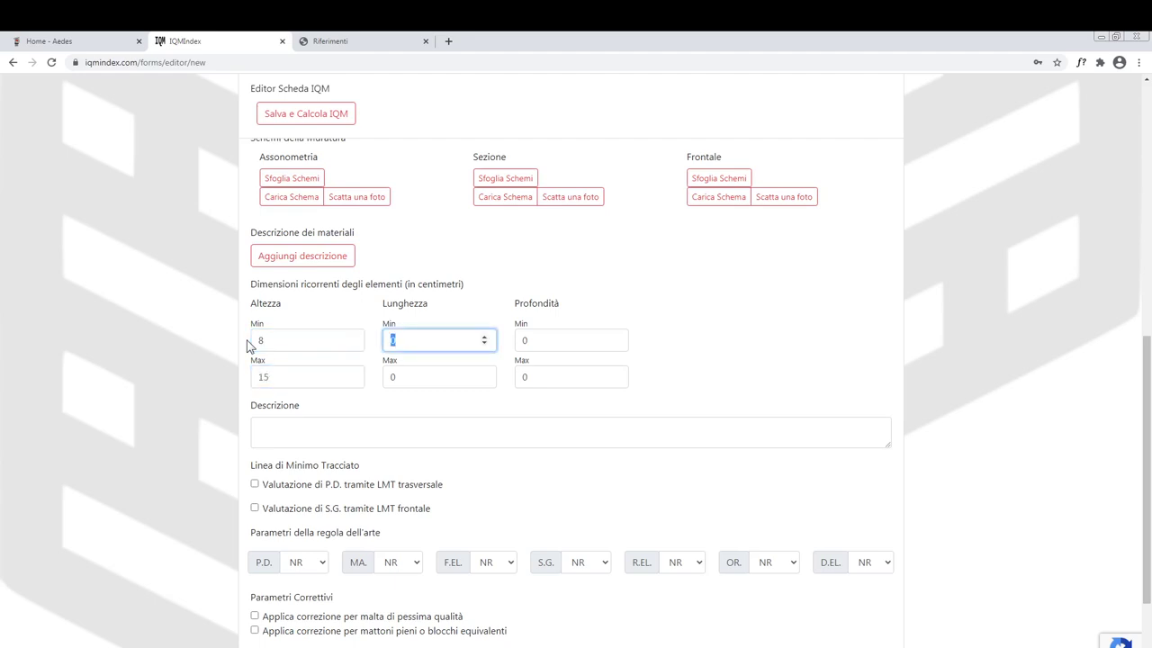
pyautogui.write('10')
pyautogui.press('Tab')
pyautogui.write('26')
pyautogui.press('Tab')
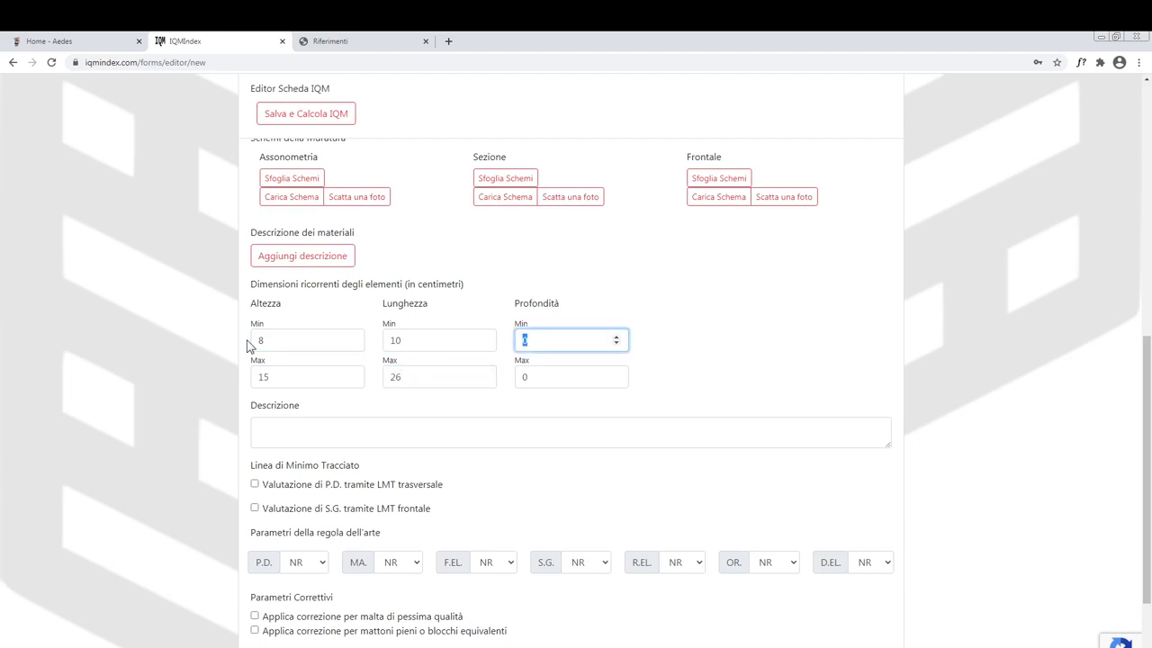
pyautogui.write('8')
pyautogui.press('Tab')
pyautogui.write('15')
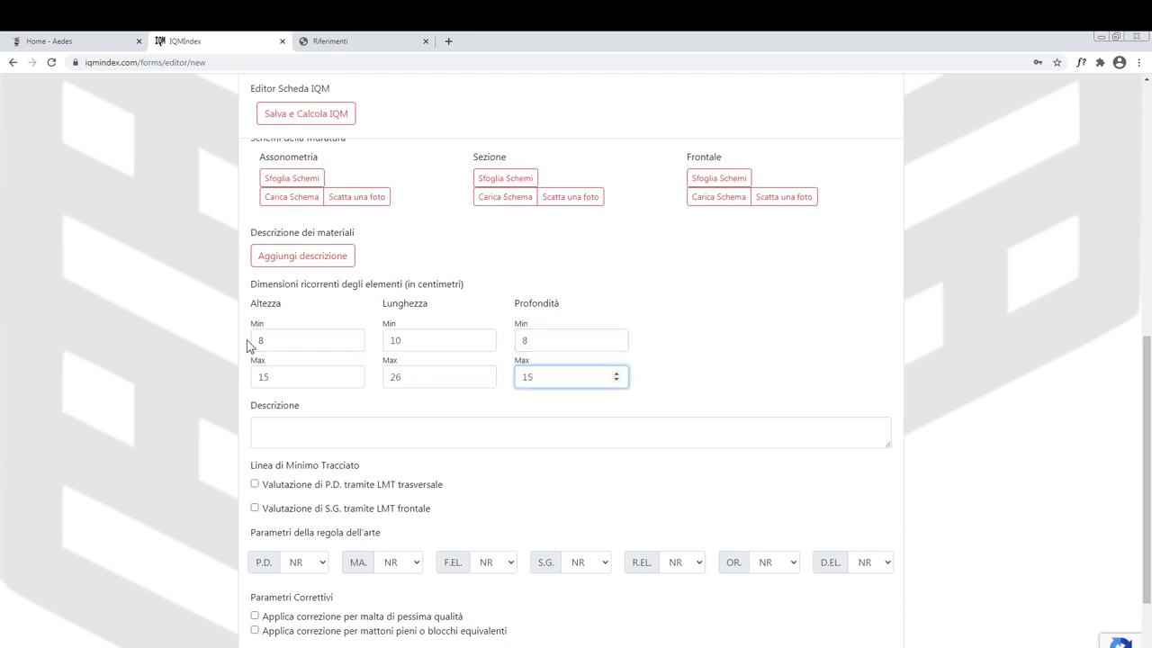
pyautogui.click(412, 530)
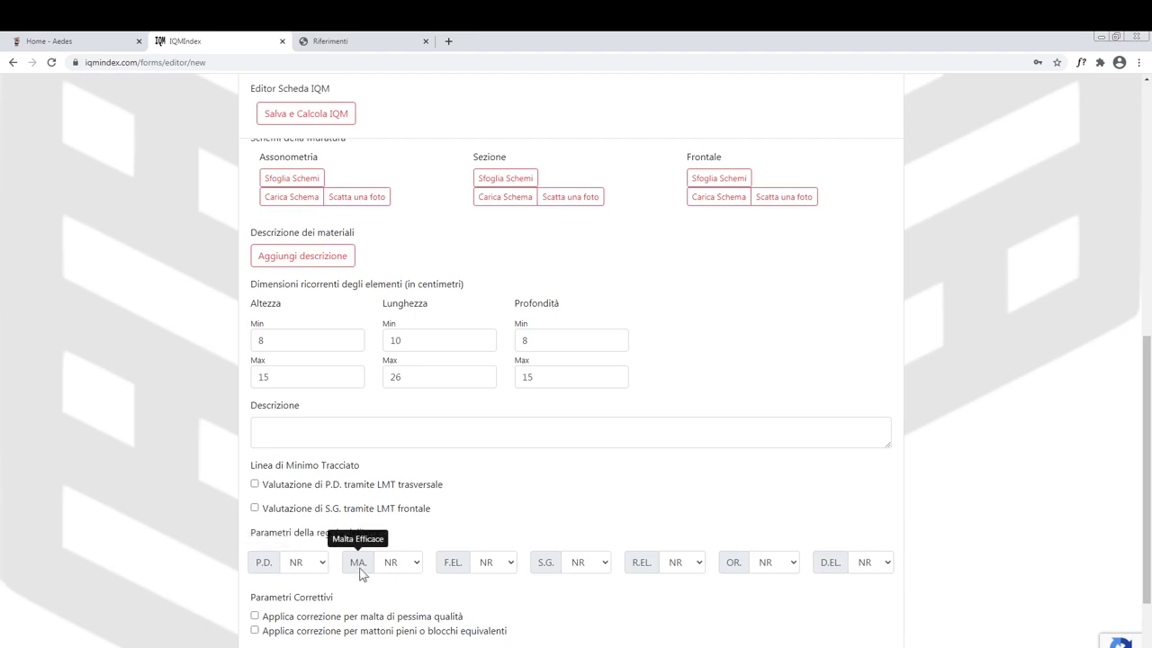
# Rate the rule-of-art parameters MA. and F.EL. as PR and R.EL. as R.
pyautogui.click(393, 563)
pyautogui.click(404, 596)
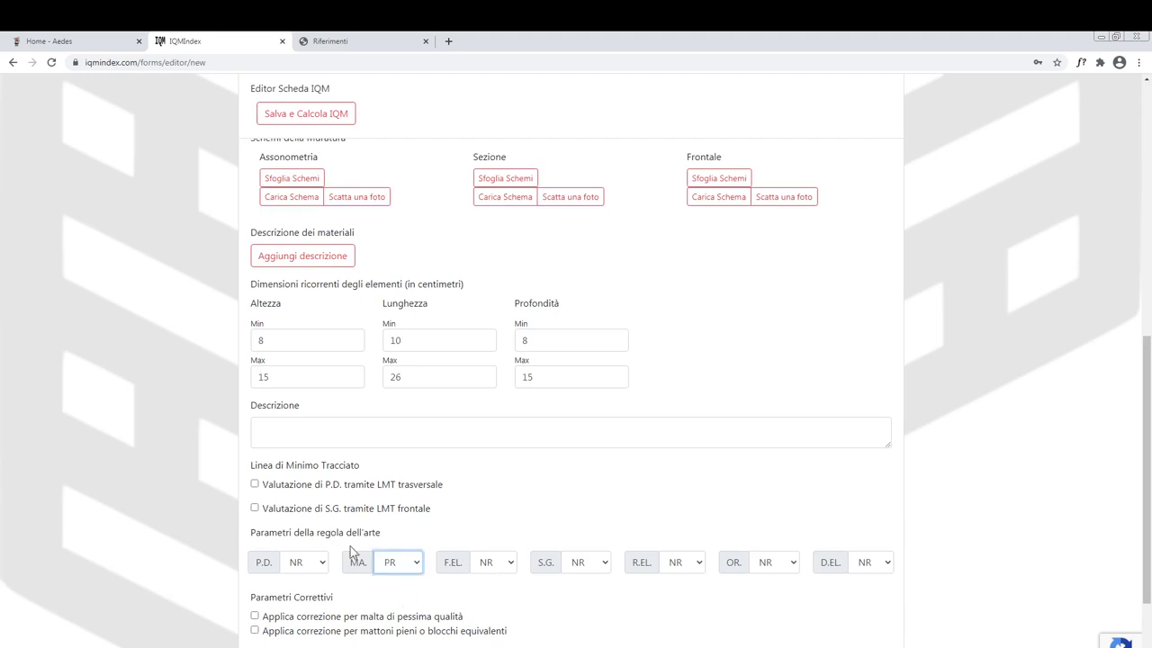
pyautogui.click(511, 565)
pyautogui.click(500, 596)
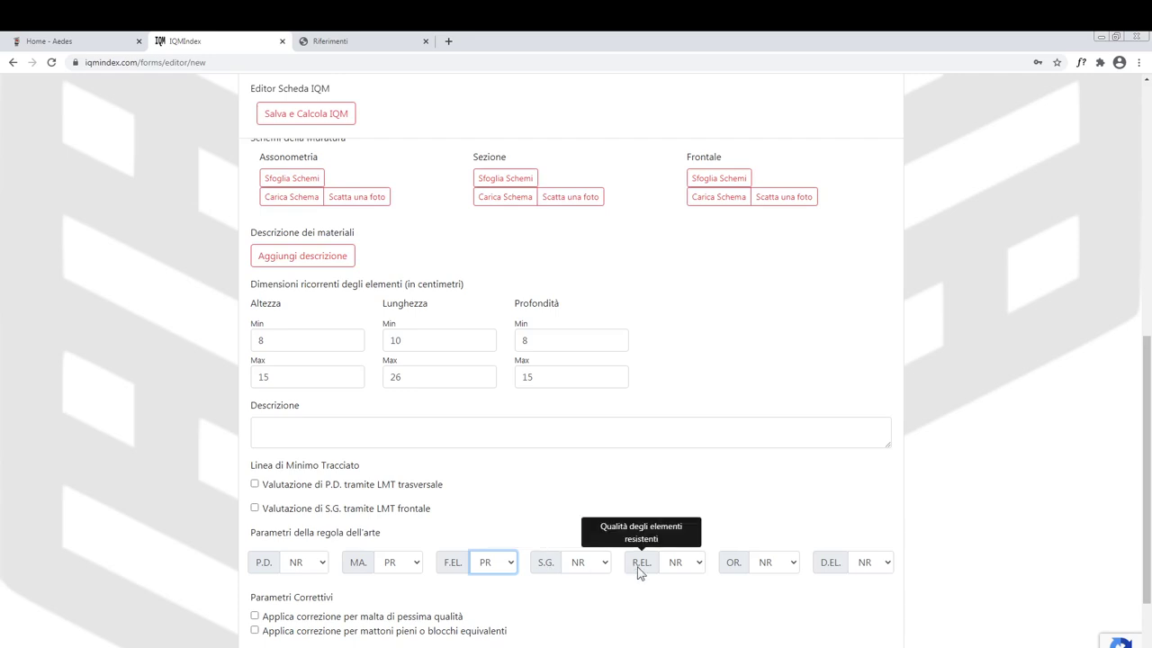
pyautogui.click(700, 571)
pyautogui.click(679, 611)
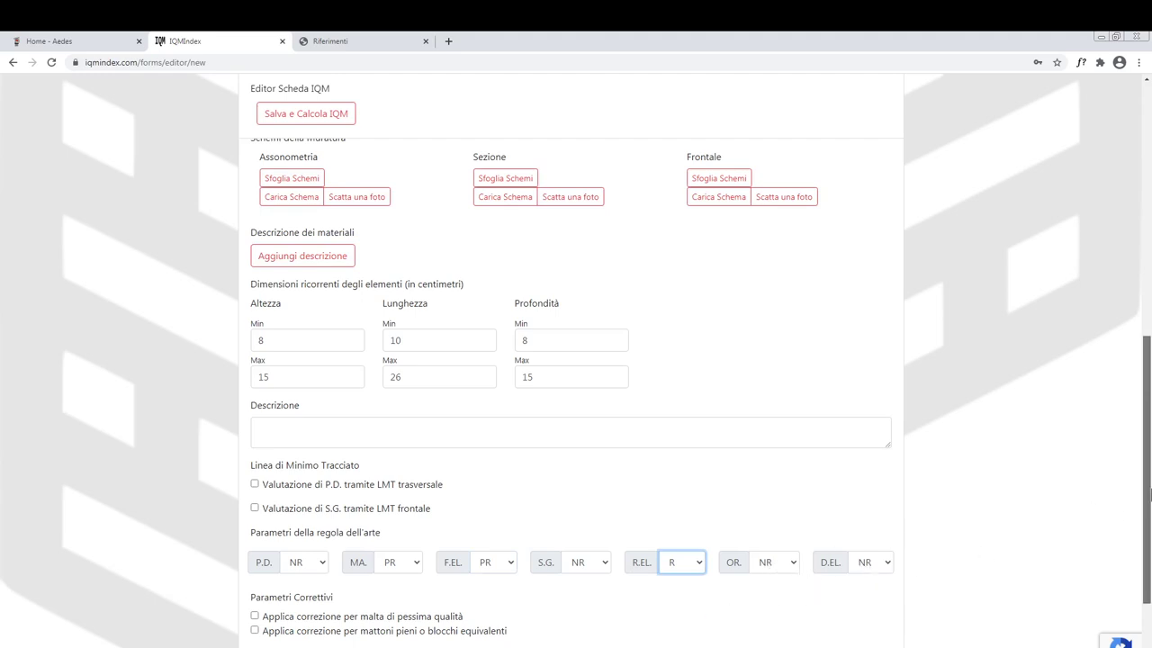
# Save the form and calculate its IQM, and review the resulting action categories and mechanical parameters.
pyautogui.moveTo(1149, 493); pyautogui.dragTo(1093, 175)
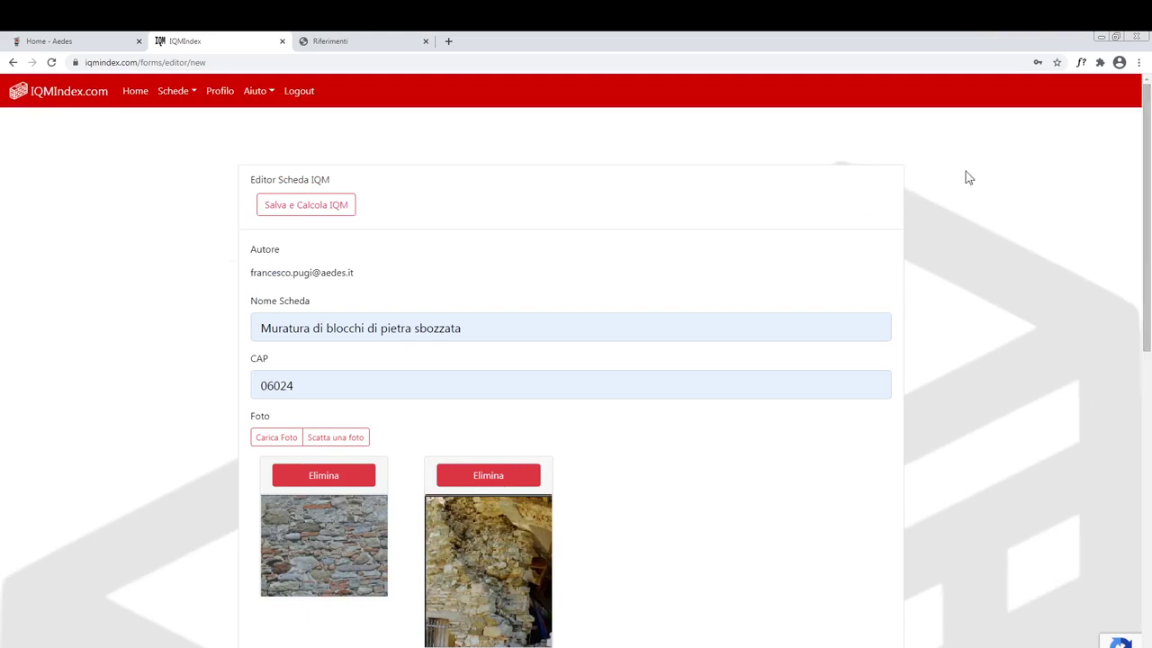
pyautogui.click(290, 206)
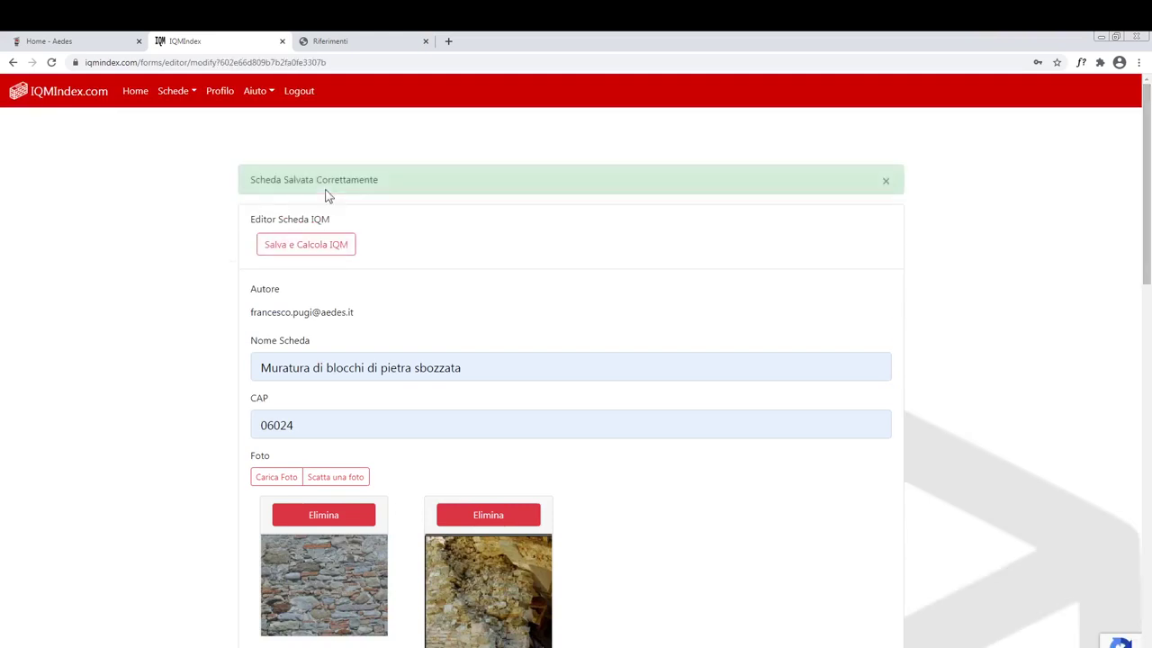
pyautogui.moveTo(1150, 208); pyautogui.dragTo(1149, 501)
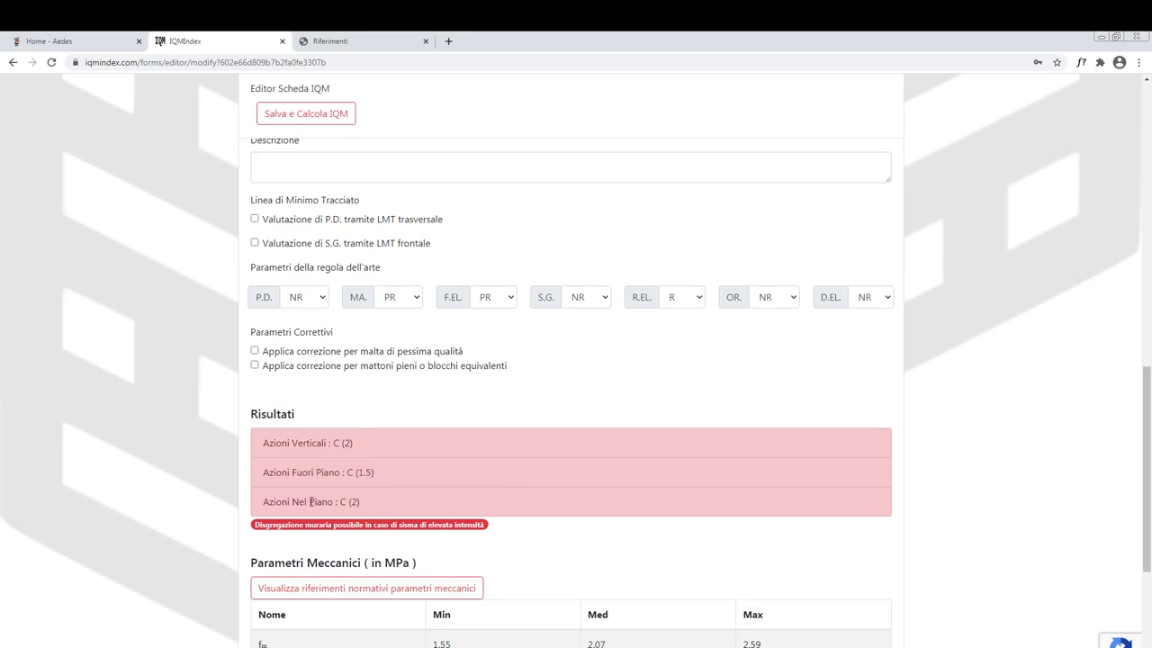
pyautogui.moveTo(1147, 504); pyautogui.dragTo(1147, 579)
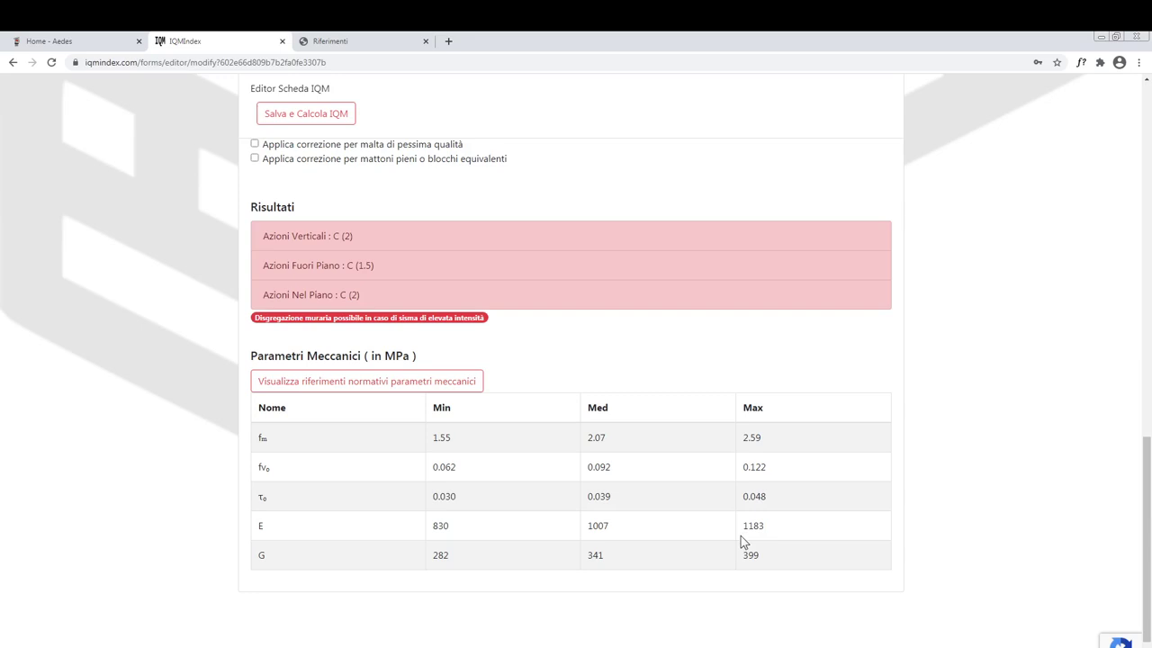
# Show the available help documents, including the application manual and the IQM guide.
pyautogui.moveTo(1148, 468); pyautogui.dragTo(1148, 78)
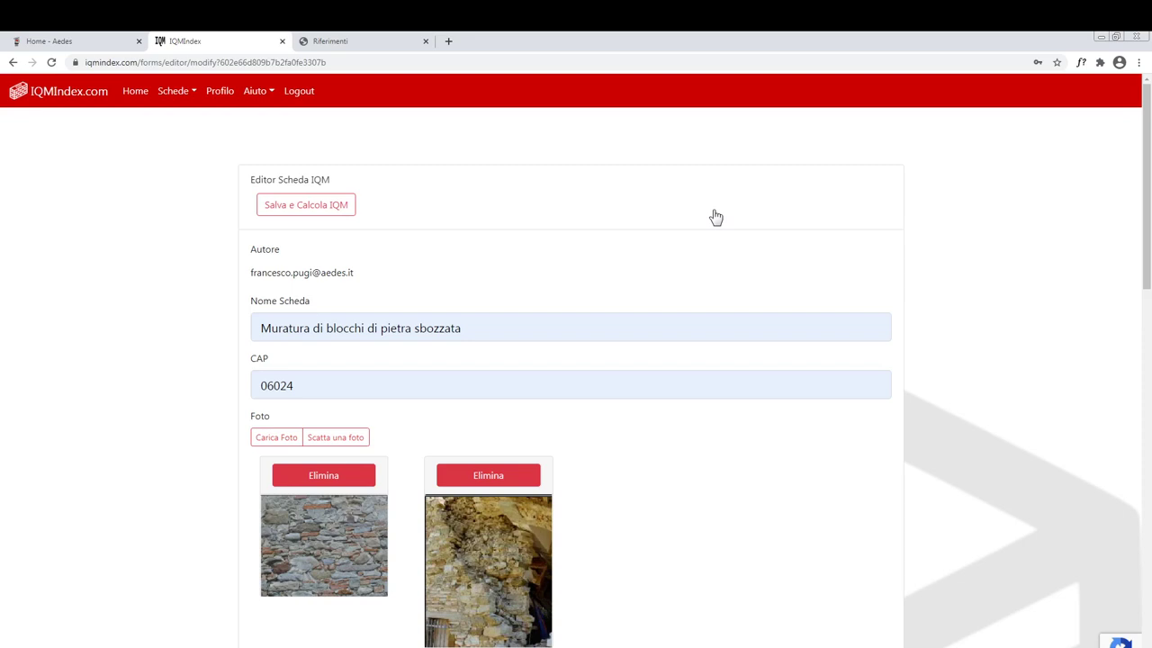
pyautogui.click(269, 96)
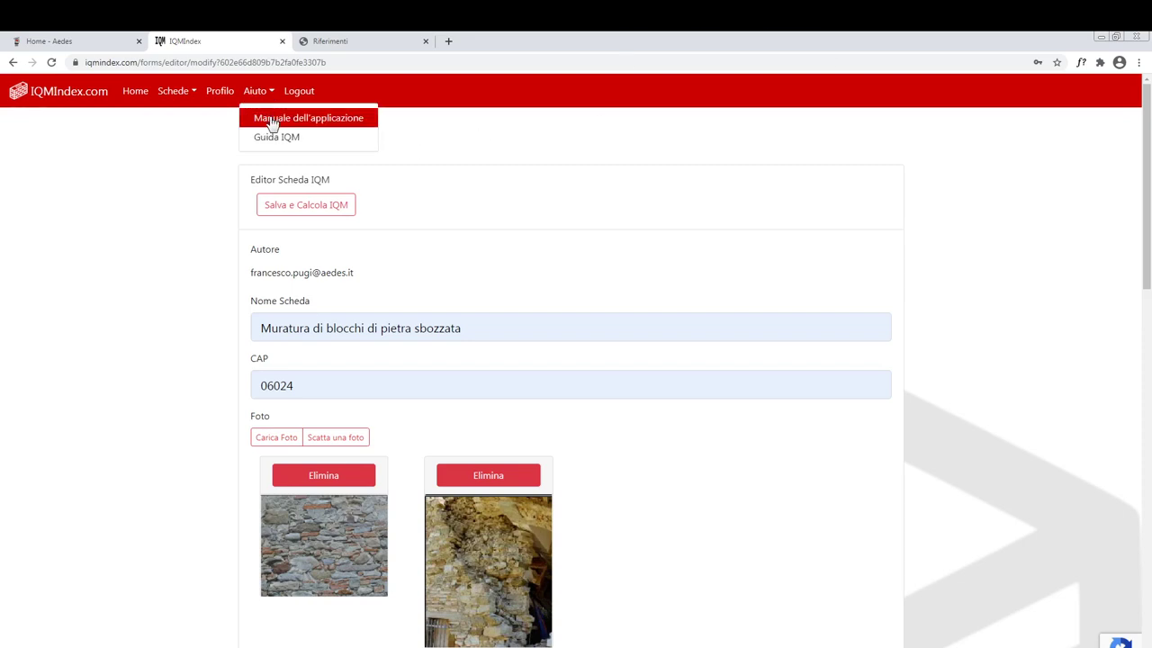